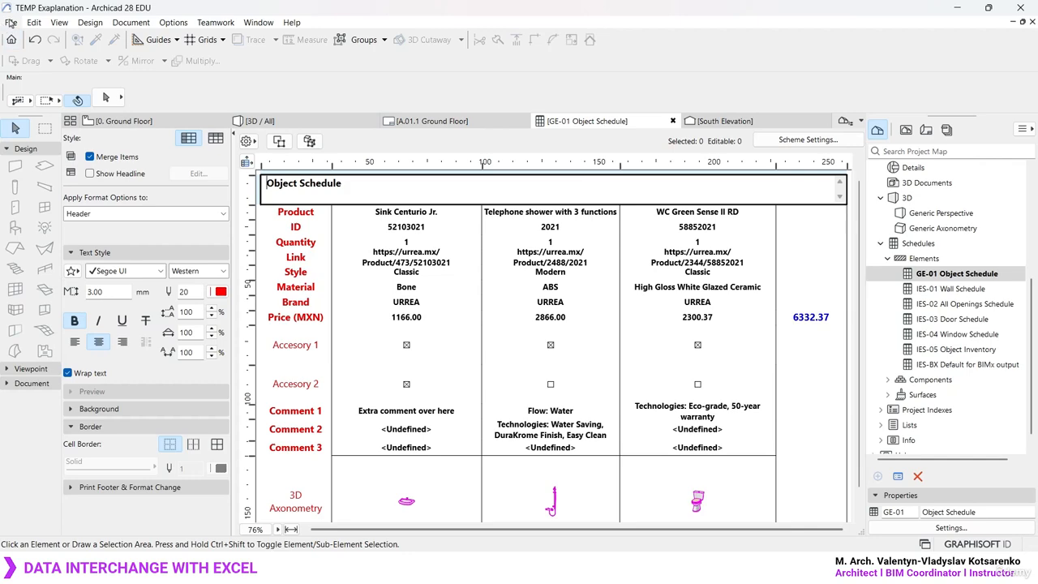
Save the object schedule to the Desktop in Excel Workbook format as GE-01 Object Schedule.xlsx
click(10, 22)
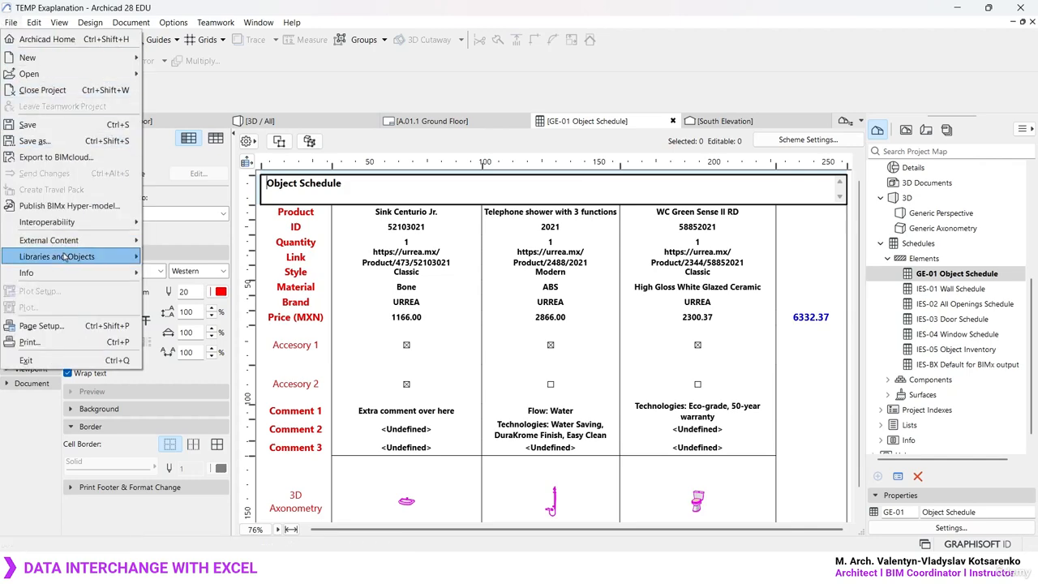
click(540, 335)
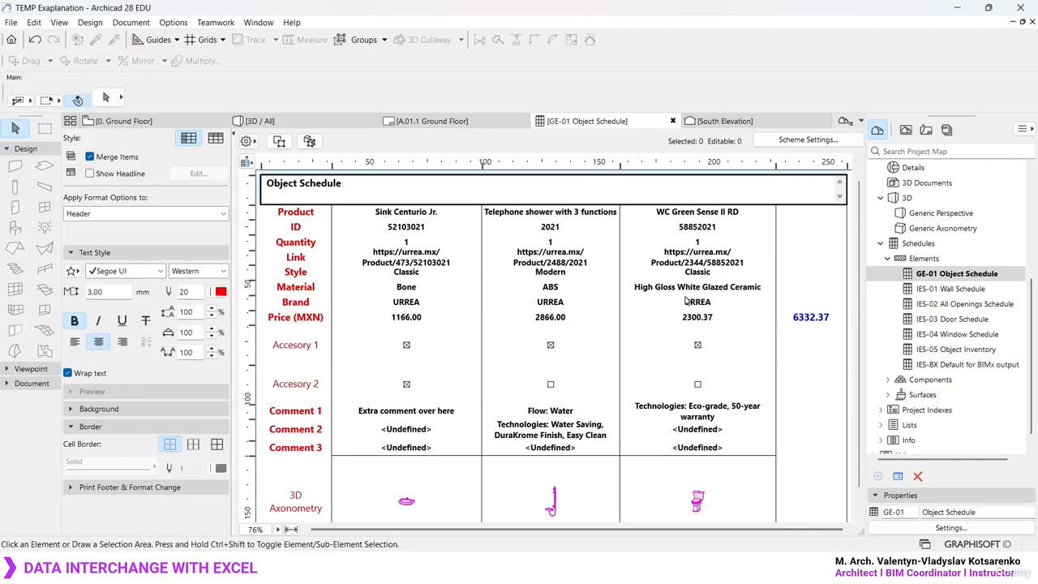
click(13, 24)
key(Escape)
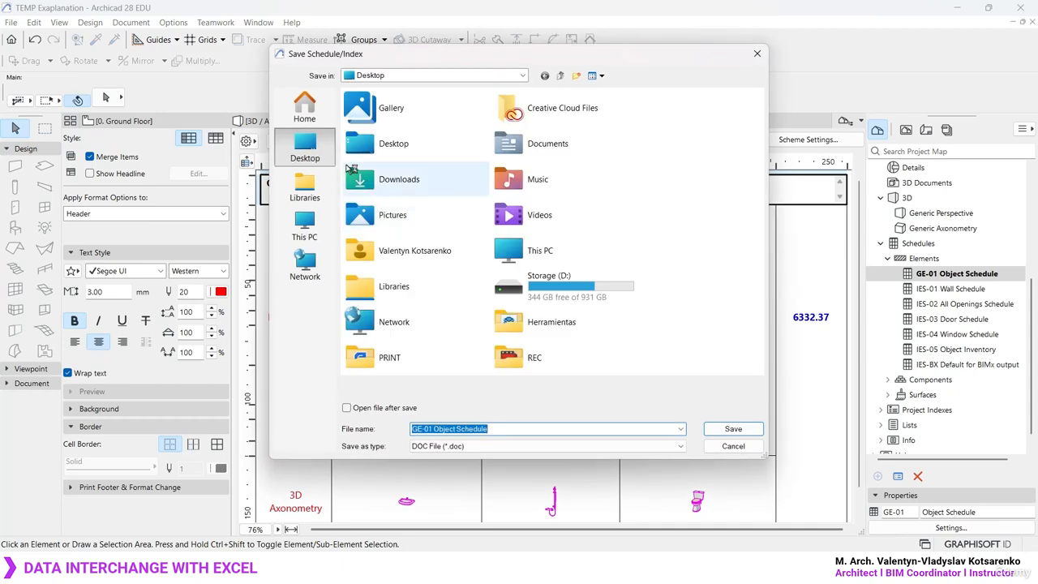
click(473, 447)
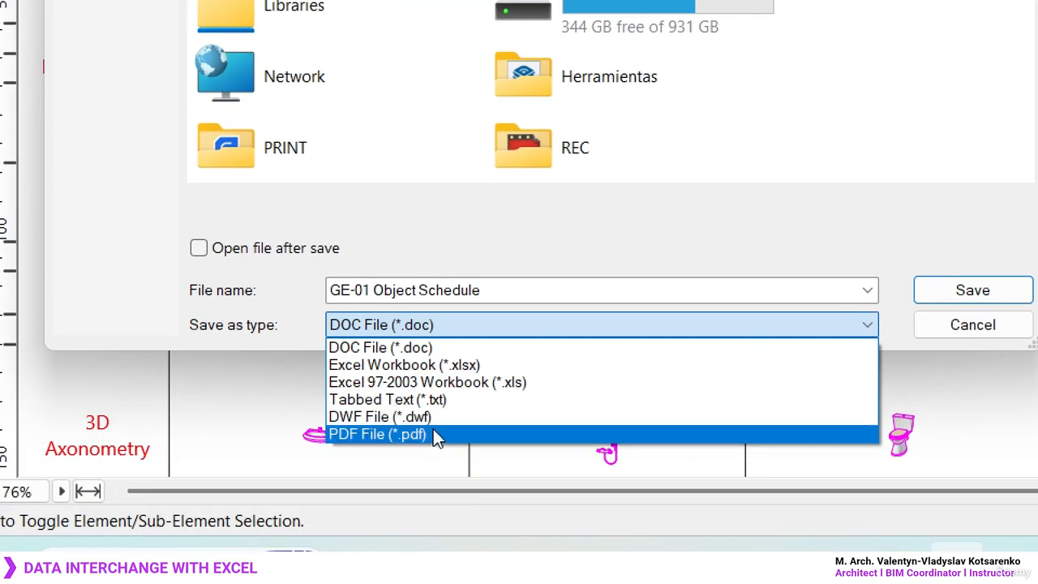
click(486, 367)
click(593, 292)
click(593, 292)
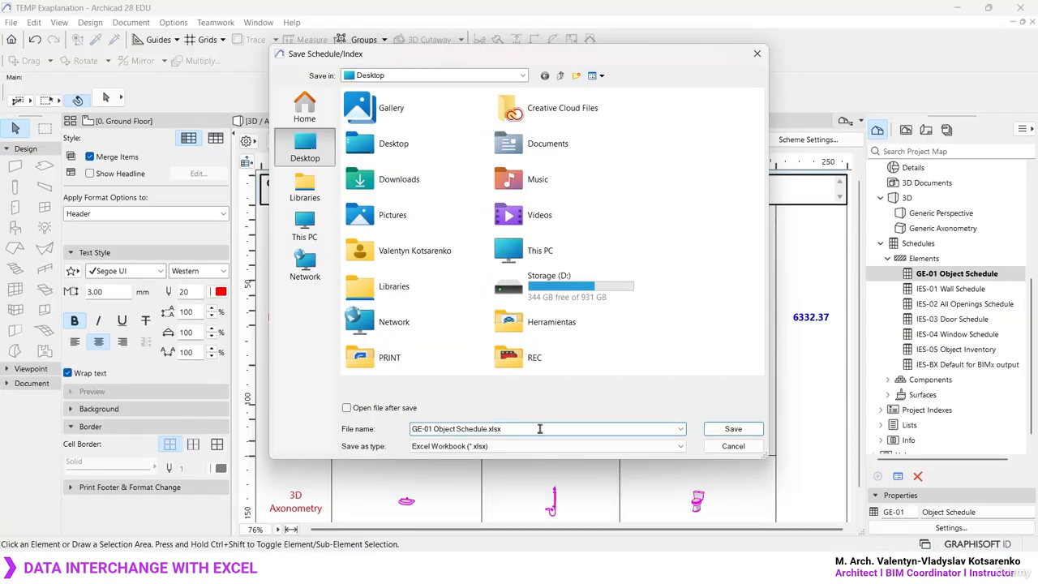
click(734, 429)
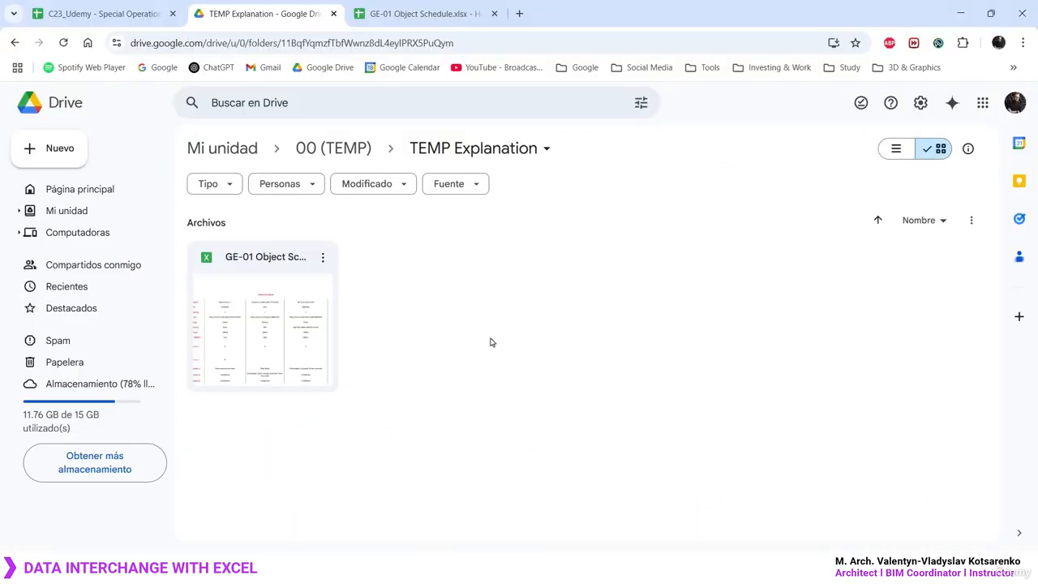
View GE-01 Object Schedule.xlsx in Google Sheets and compare its 3D Axonometry images with those in the Archicad schedule
click(418, 10)
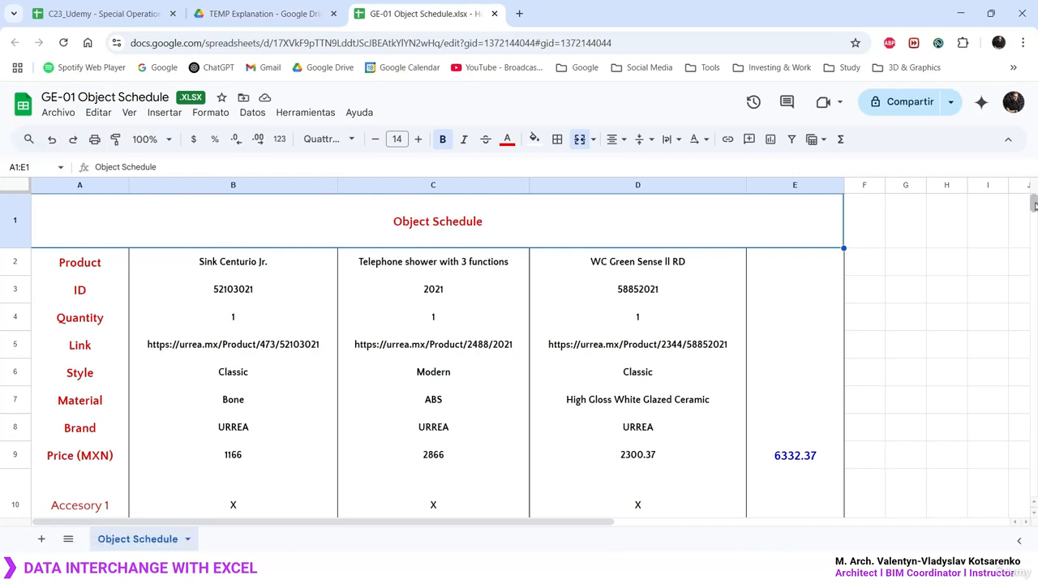
drag(1034, 210, 1035, 212)
click(649, 332)
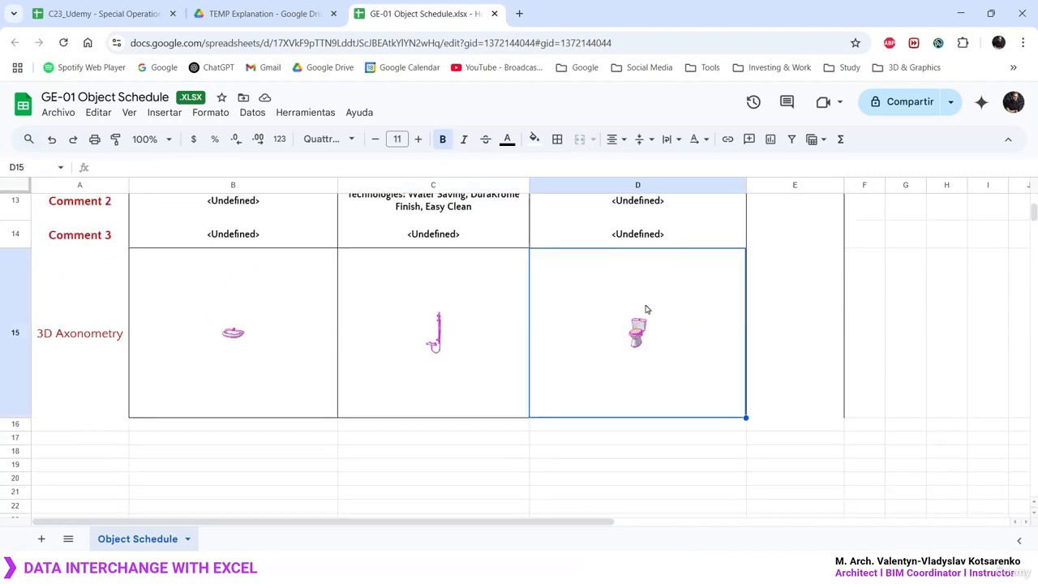
click(443, 328)
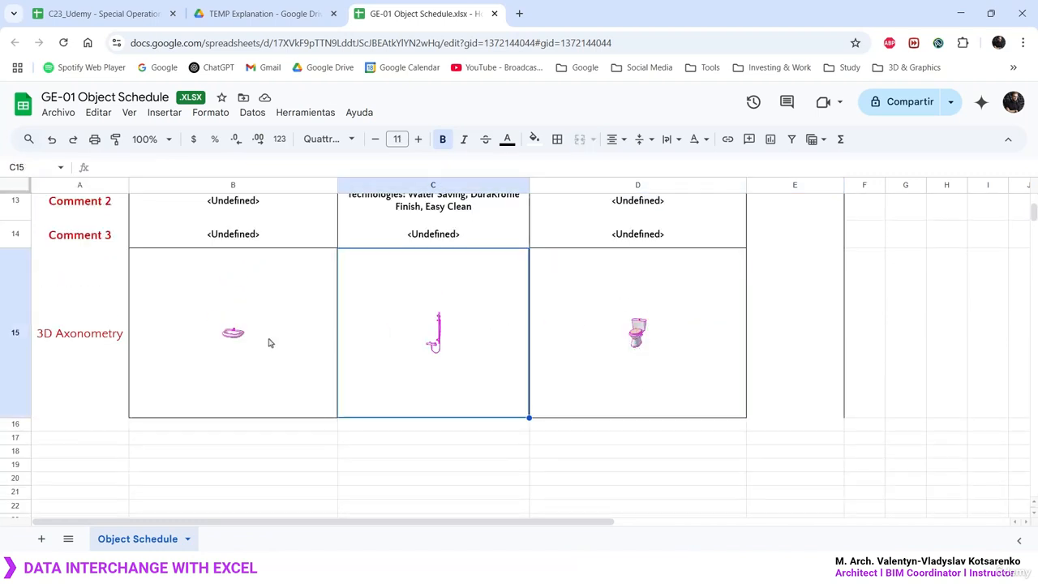
click(269, 341)
key(alt+Tab)
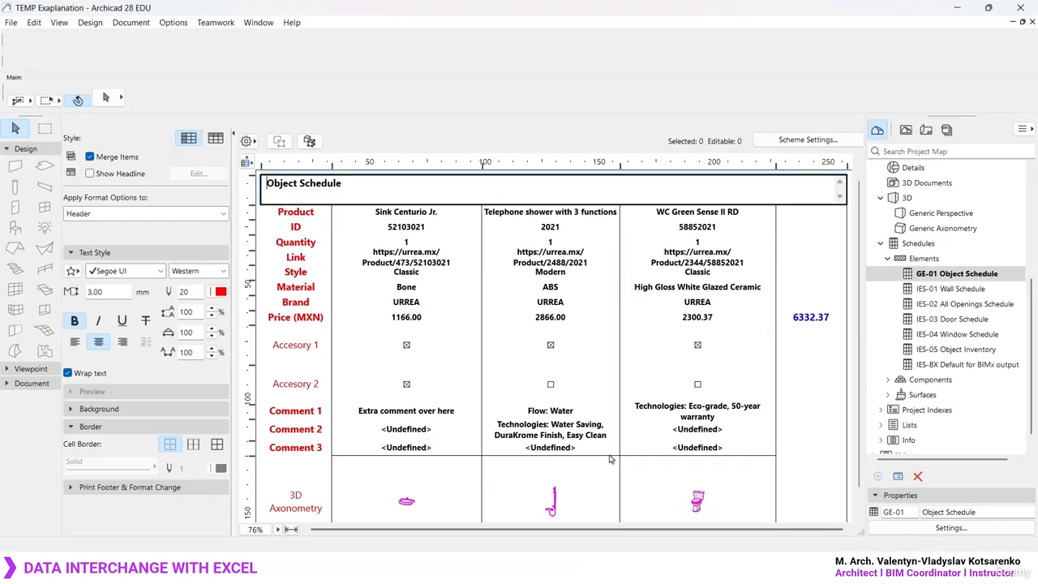
click(422, 512)
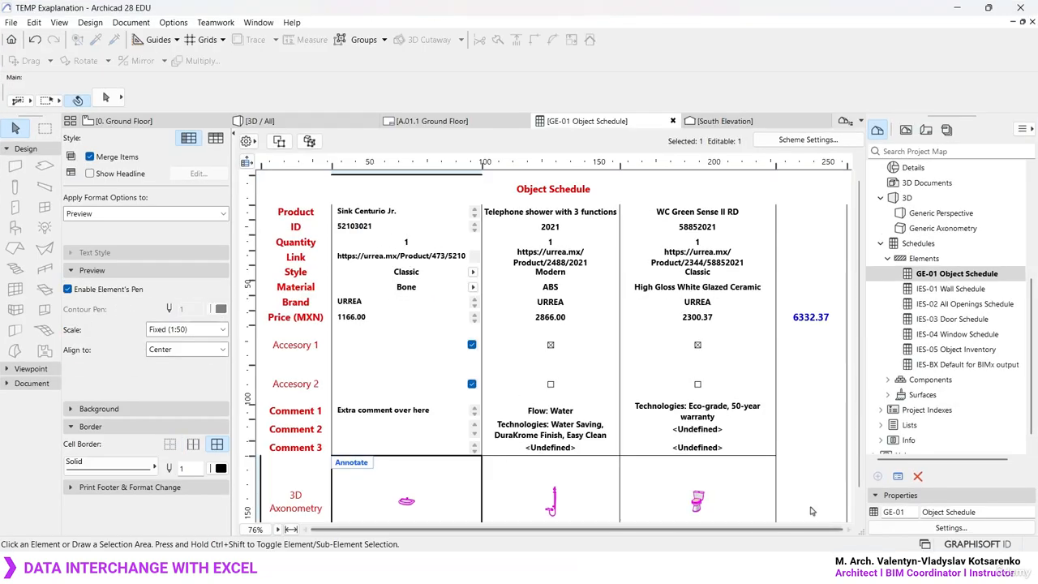
click(821, 475)
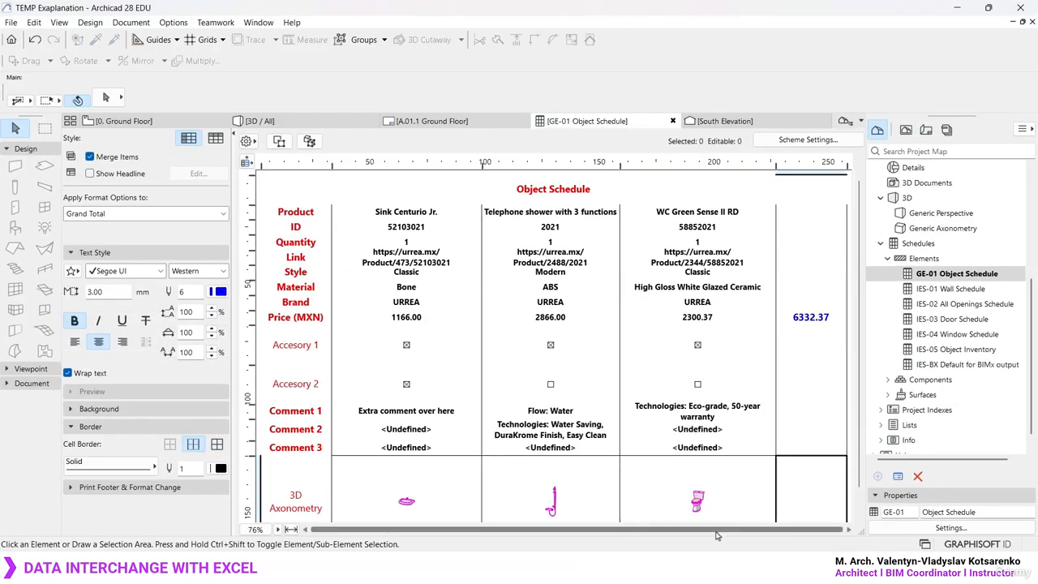
key(alt+Tab)
click(456, 342)
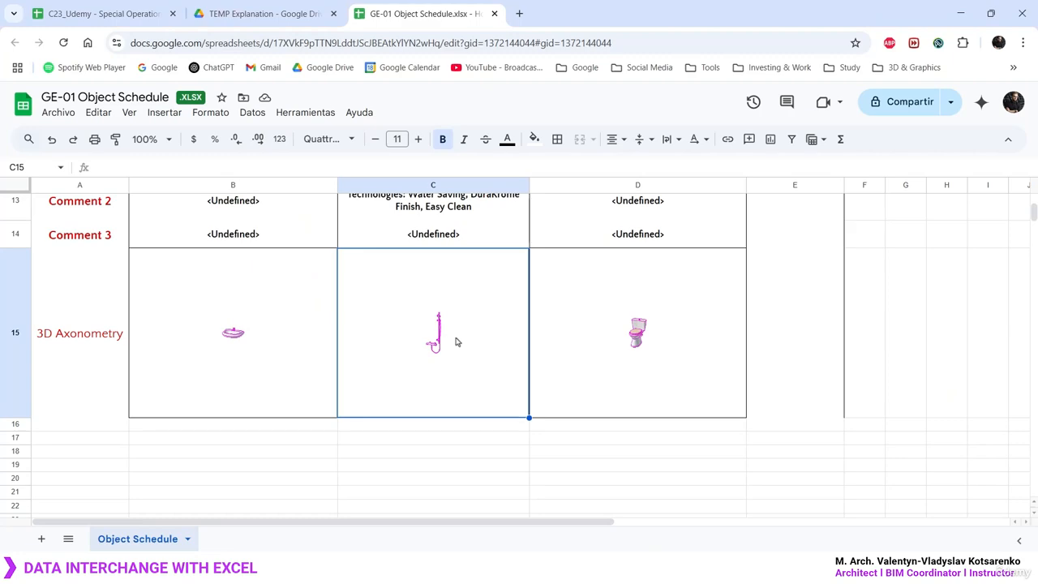
Examine how the Accesory 1 and Accesory 2 checkboxes appear in the exported spreadsheet, and return to Archicad
scroll(463, 376, up, 10)
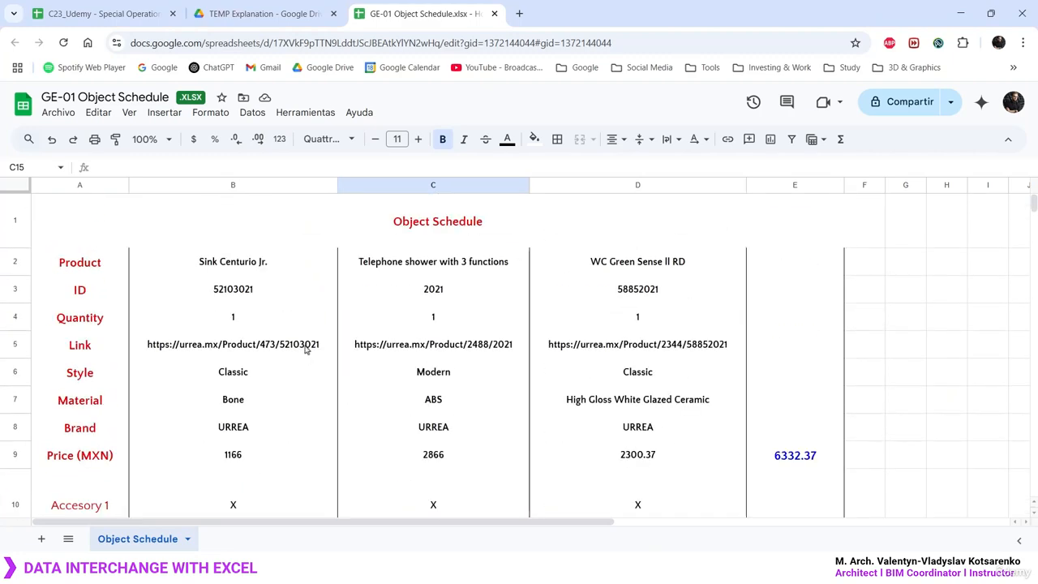
scroll(248, 366, down, 3)
click(248, 369)
scroll(247, 361, down, 1)
click(248, 360)
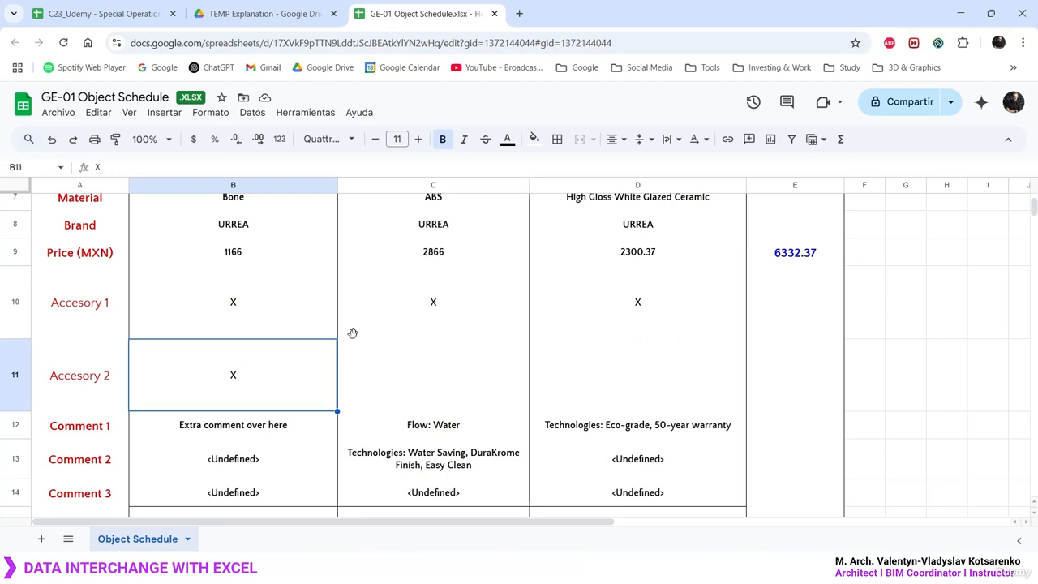
click(422, 304)
click(231, 308)
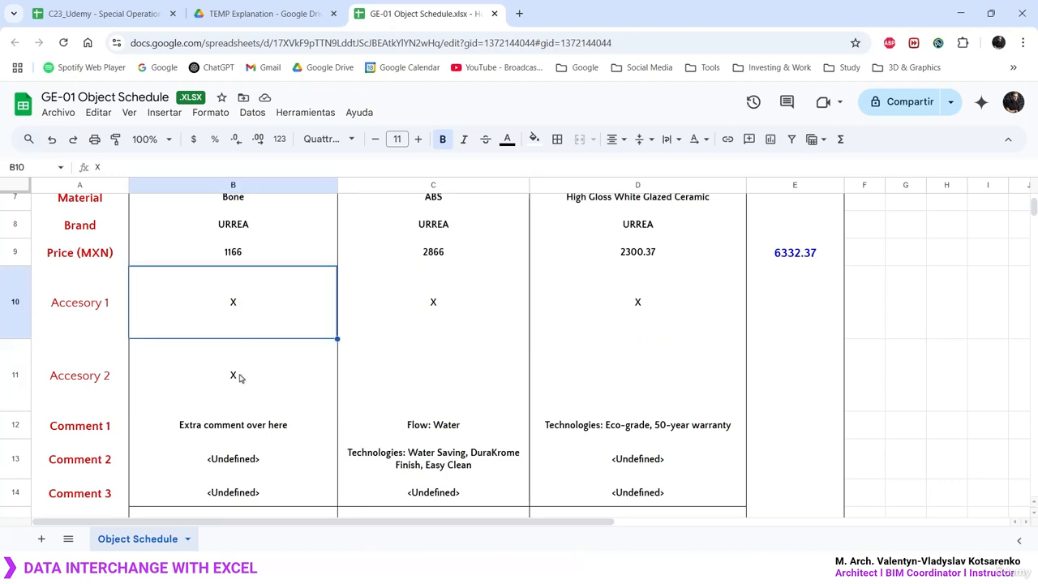
click(240, 377)
click(479, 305)
scroll(463, 408, up, 3)
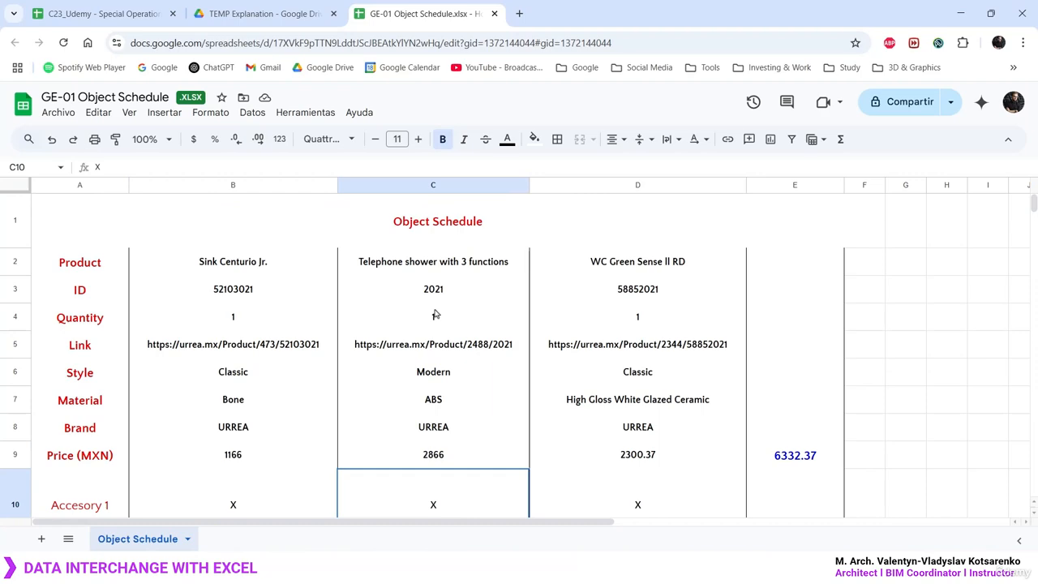
click(691, 570)
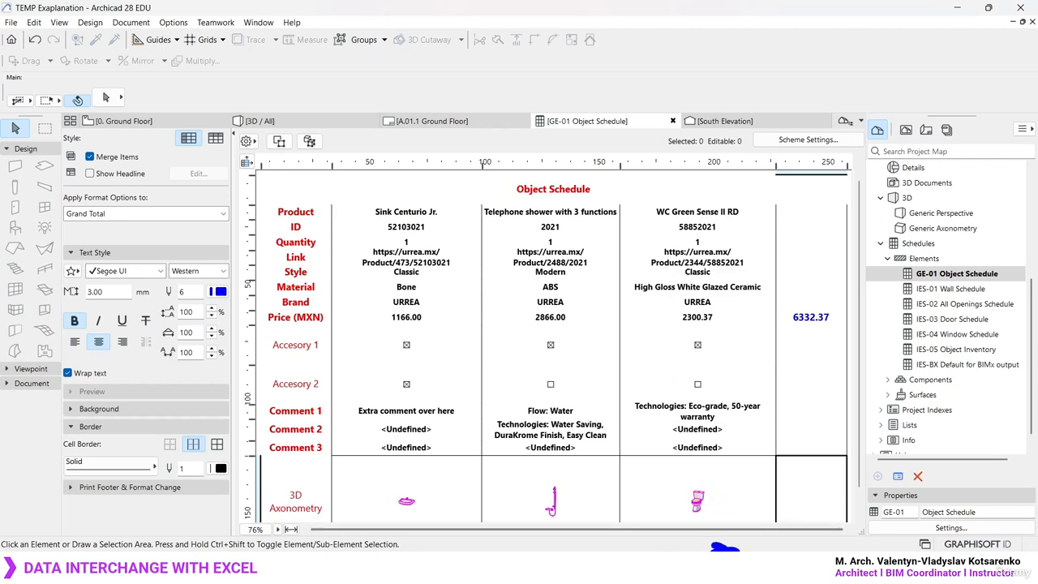
mouse_move(734, 516)
mouse_down()
mouse_move(798, 456)
mouse_move(799, 437)
mouse_move(835, 453)
mouse_move(793, 446)
mouse_move(827, 443)
mouse_move(807, 454)
mouse_move(819, 451)
mouse_up()
key(g)
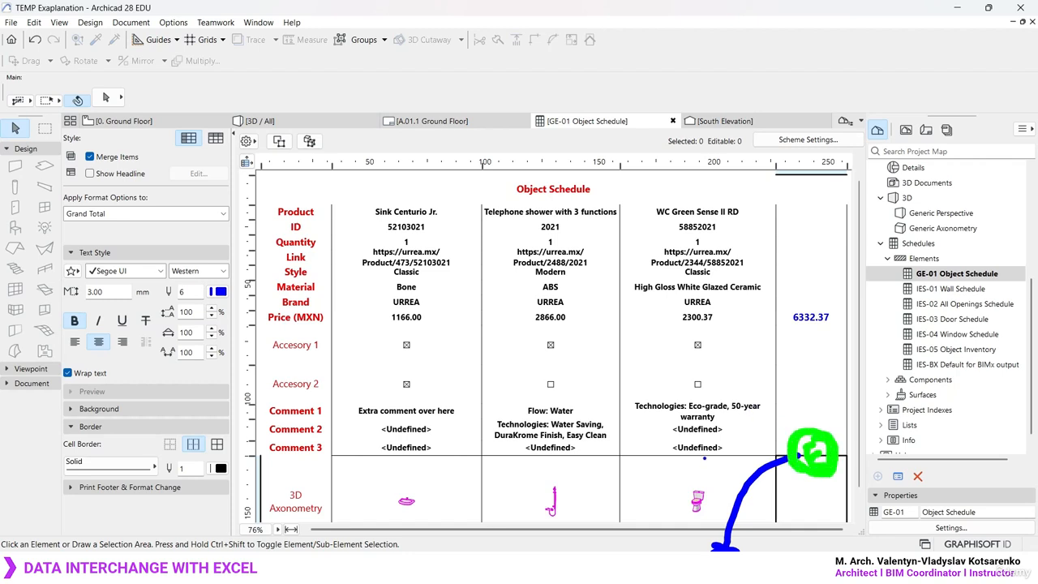
mouse_move(693, 546)
mouse_down()
mouse_move(735, 449)
mouse_move(775, 429)
mouse_move(764, 450)
mouse_up()
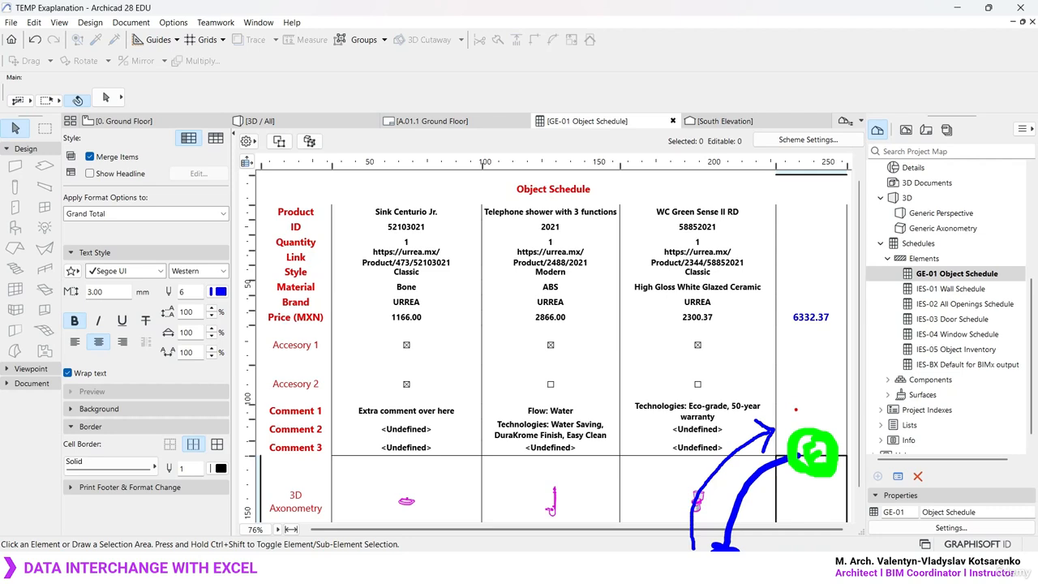
mouse_move(790, 394)
mouse_down()
mouse_move(649, 438)
mouse_move(679, 549)
mouse_up()
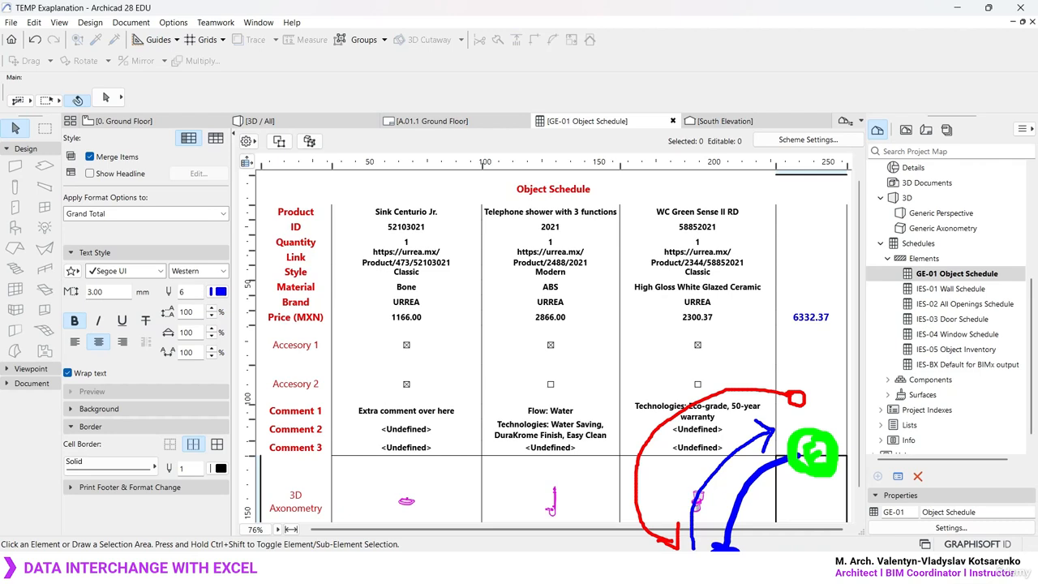
mouse_move(310, 177)
mouse_down()
mouse_move(686, 370)
mouse_move(786, 471)
mouse_up()
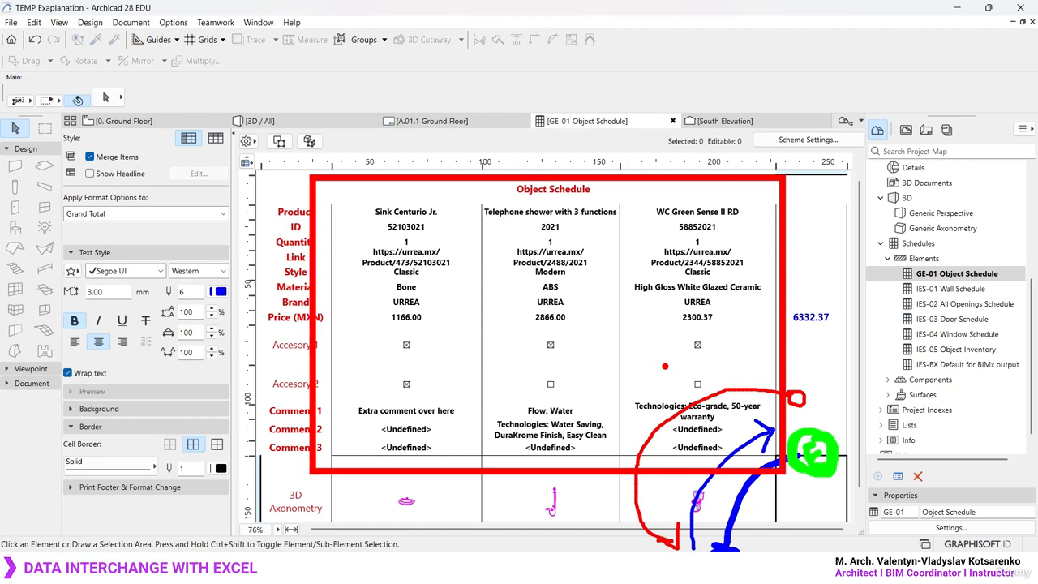
key(Escape)
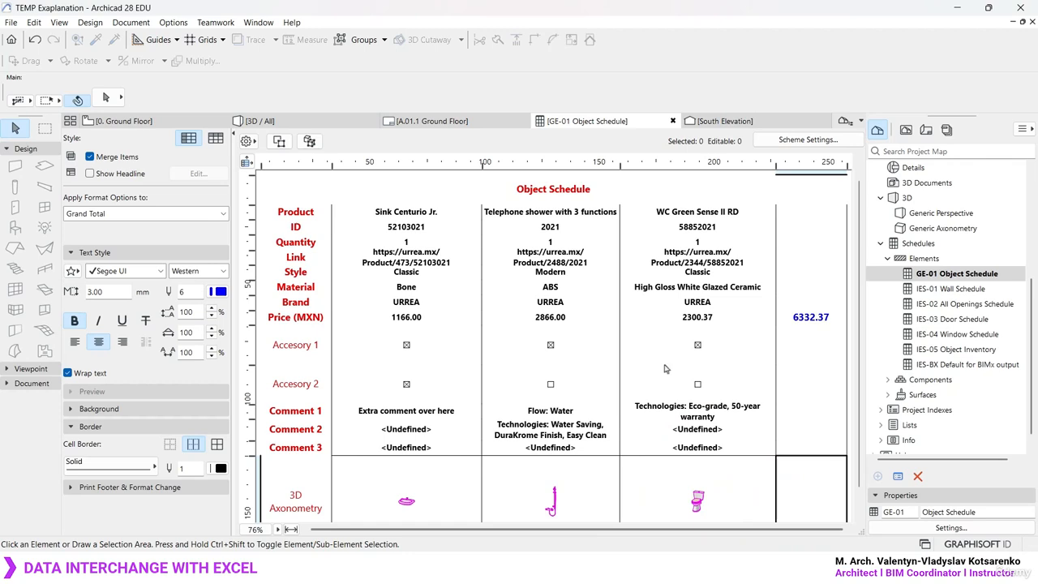
click(432, 238)
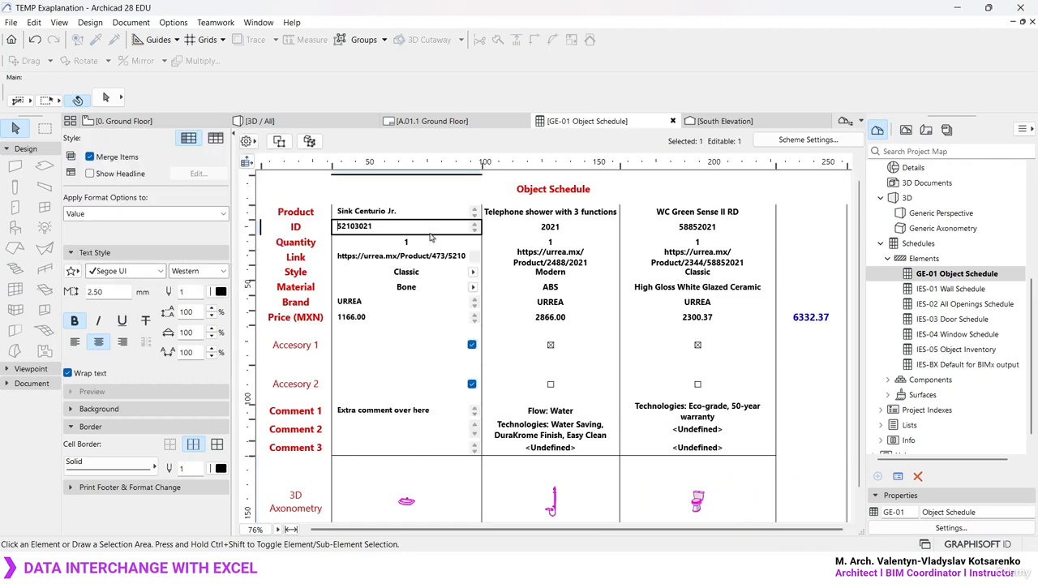
click(410, 212)
key(ctrl+2)
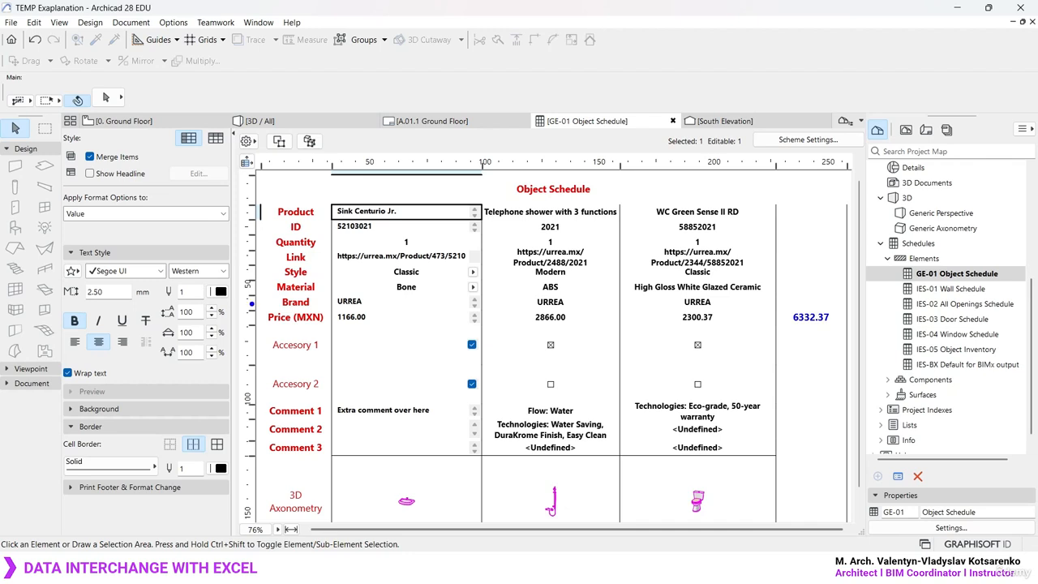
mouse_move(250, 301)
ctrl+mouse_down()
mouse_move(816, 340)
mouse_move(804, 333)
ctrl+mouse_up()
key(Escape)
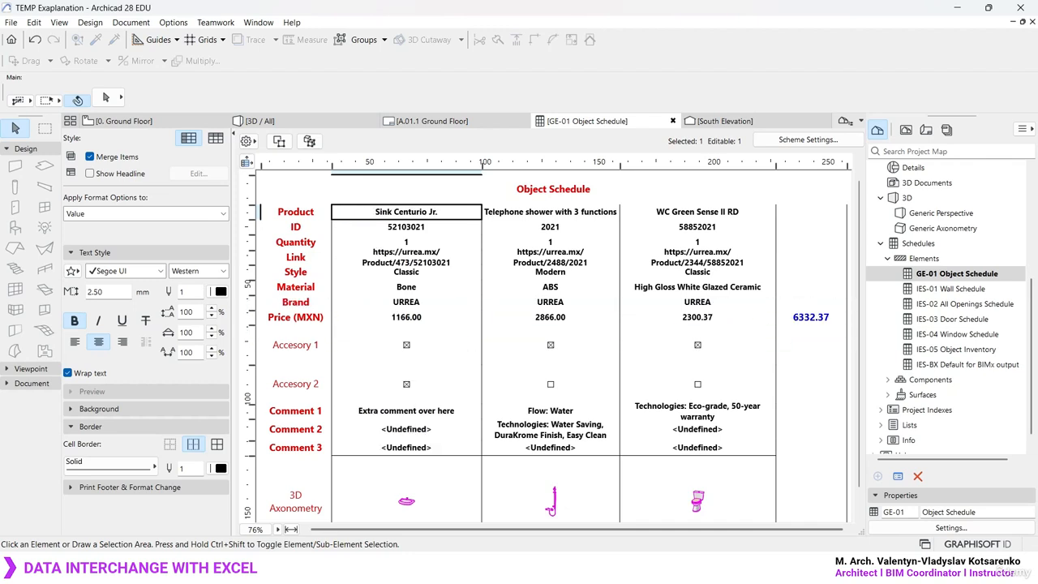
click(710, 323)
click(436, 327)
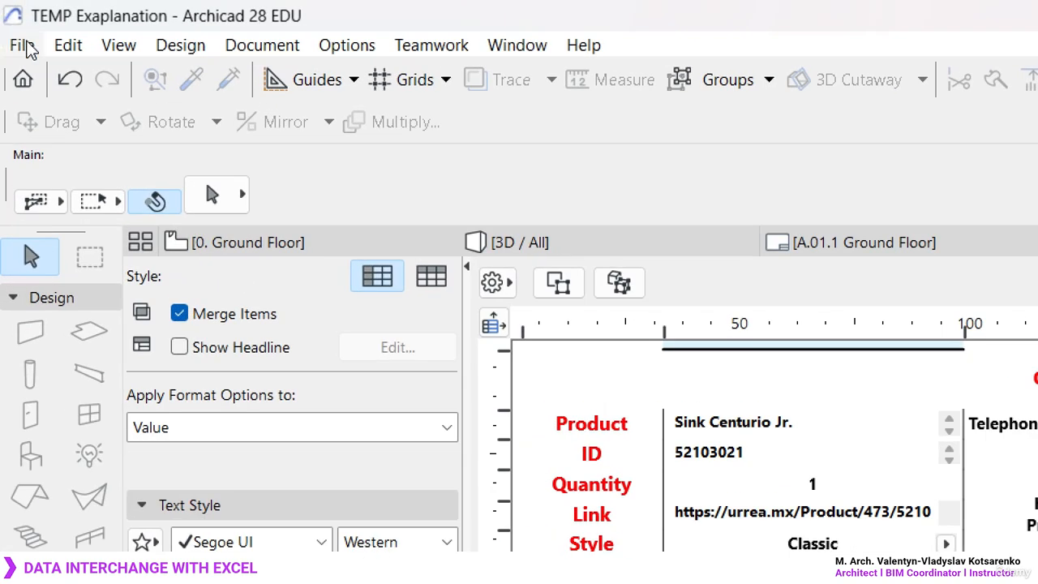
click(12, 22)
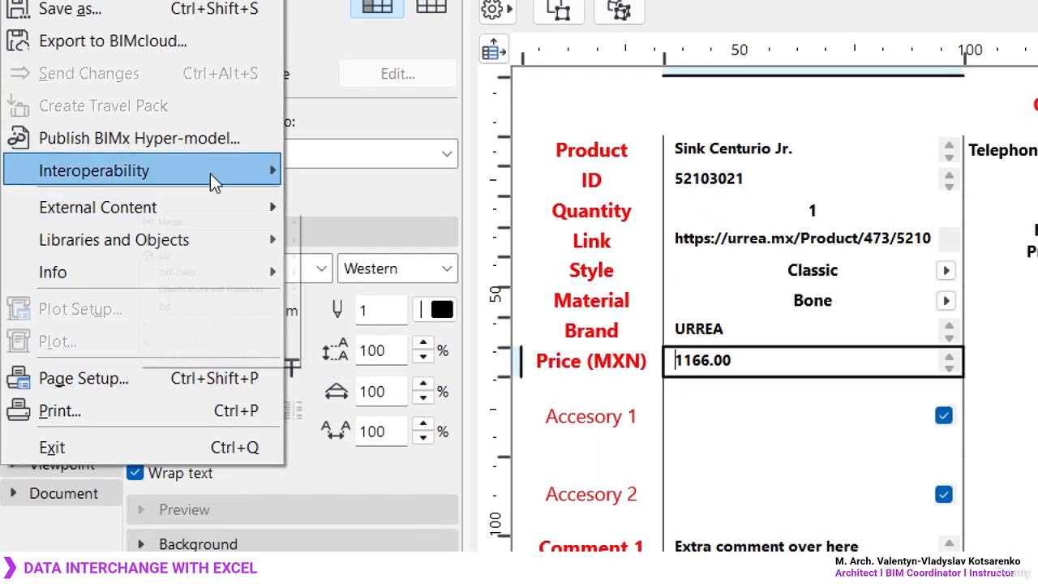
mouse_move(215, 448)
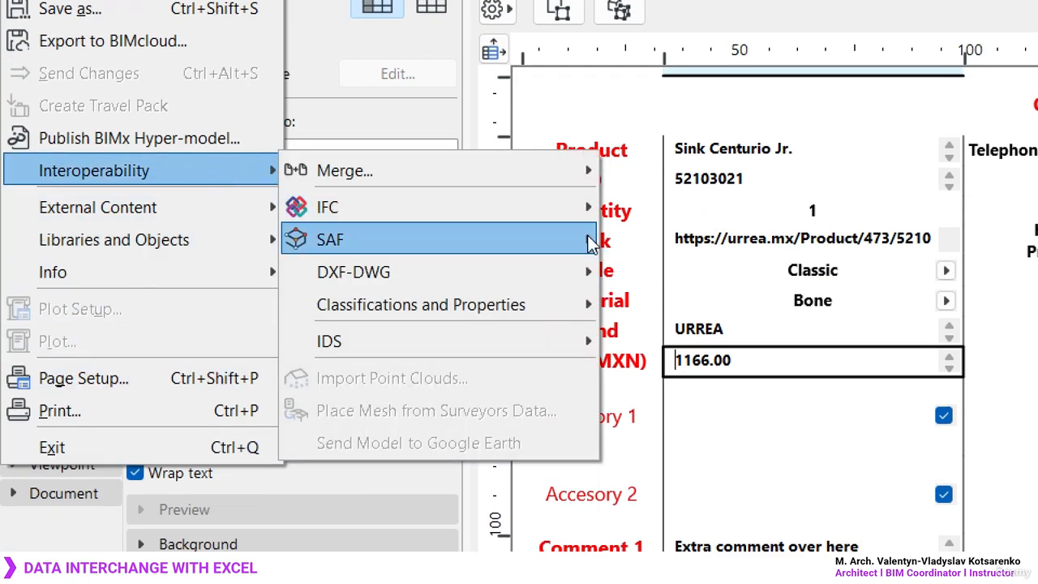
mouse_move(566, 310)
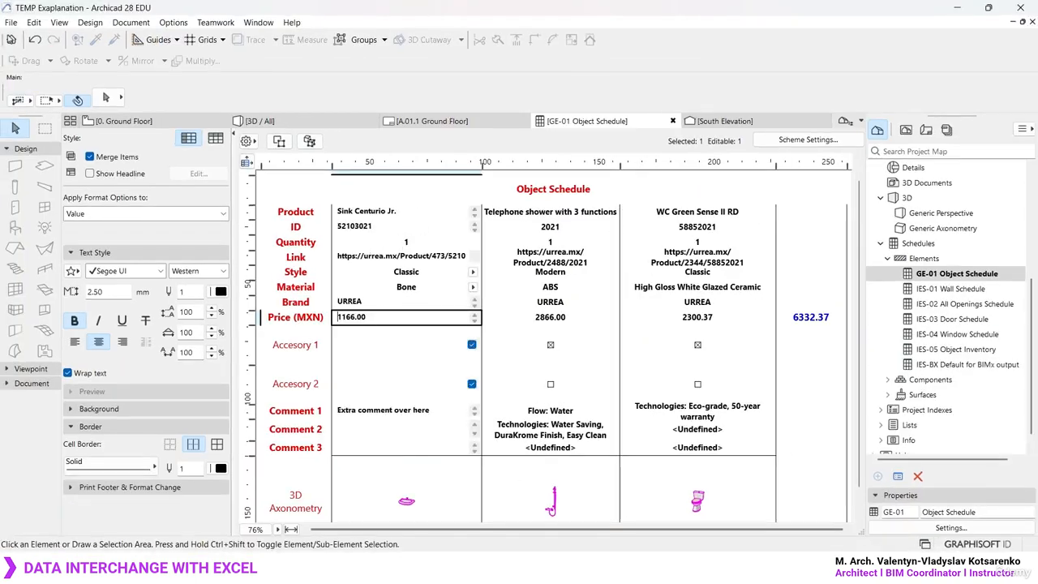
Start the export of property values from the GE-01 Object Schedule to an Excel workbook
click(11, 22)
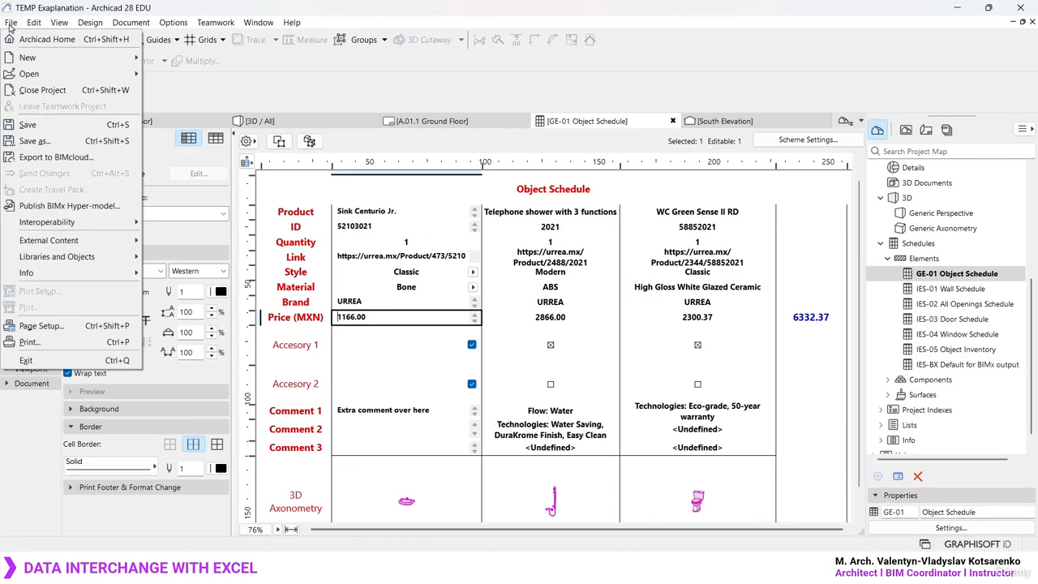
mouse_move(81, 221)
mouse_move(228, 289)
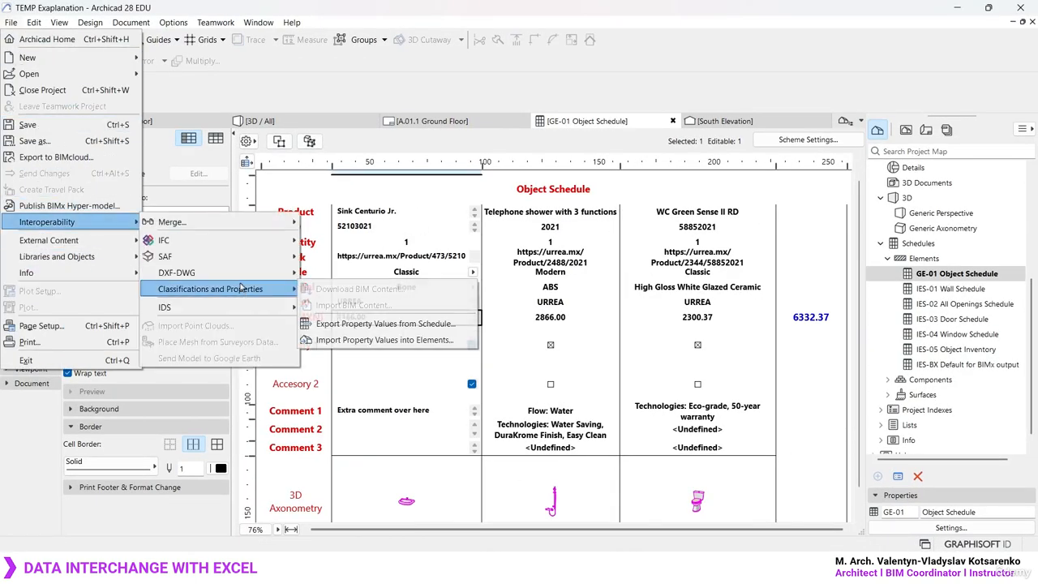
click(386, 324)
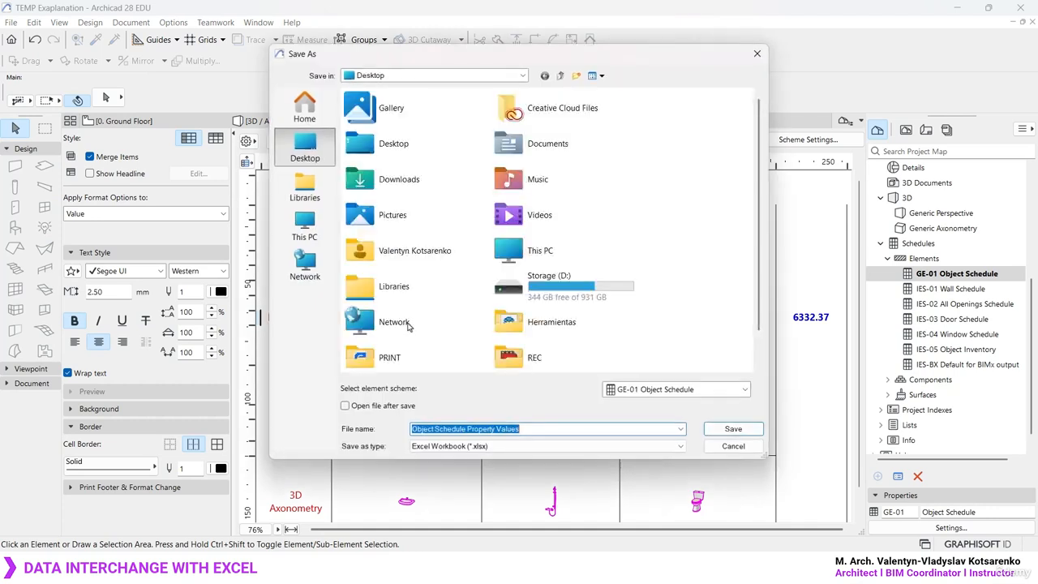
Delete the previously saved GE-01 Object Schedule Excel file from the Desktop within the save dialog
scroll(625, 309, down, 1)
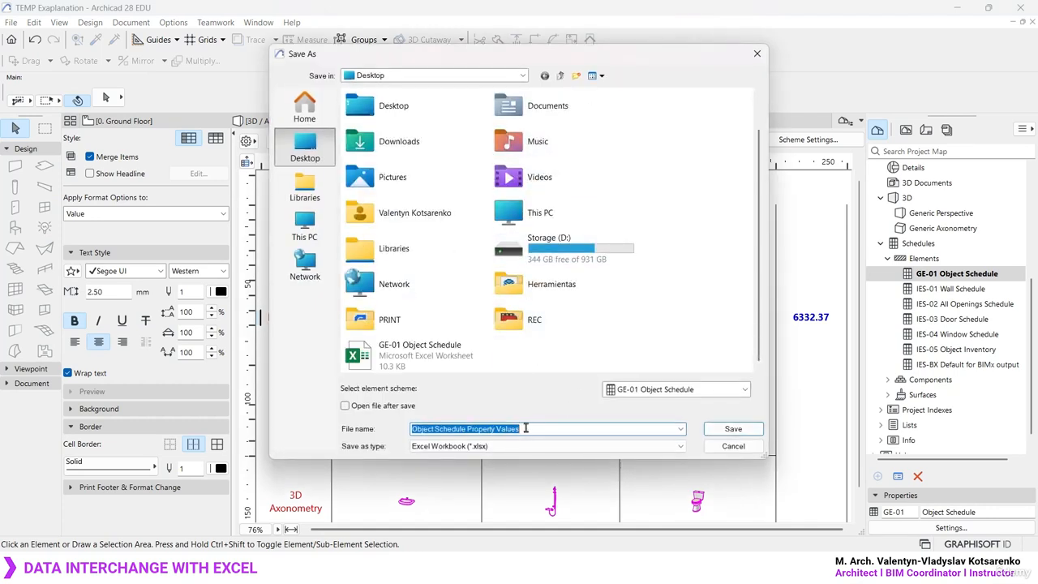
click(414, 359)
key(Delete)
Save the GE-01 Object Schedule property values to the Desktop as an Excel workbook named Object Schedule Property Values
click(520, 429)
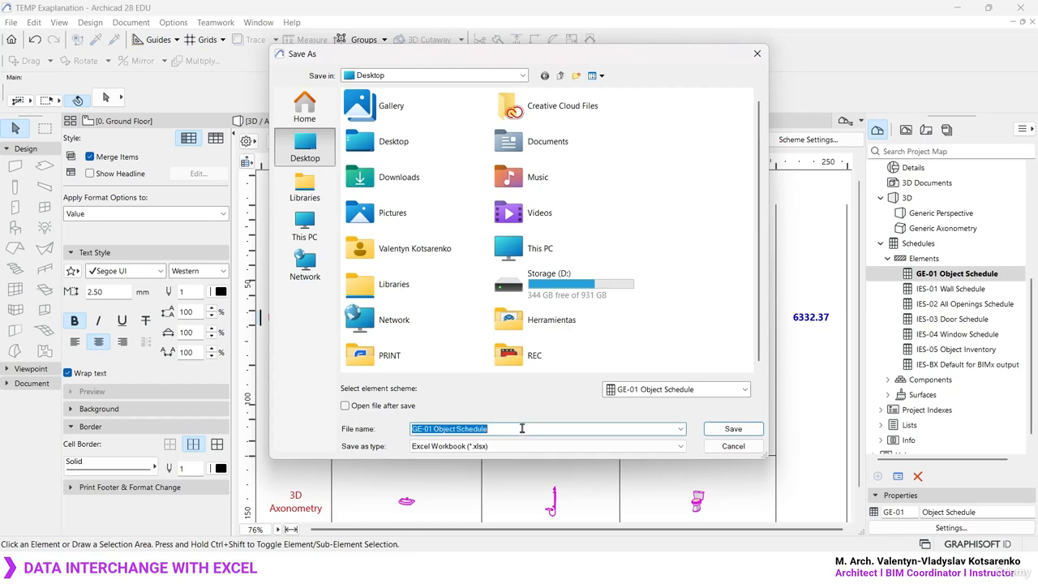
text(Object Schedule Property Values)
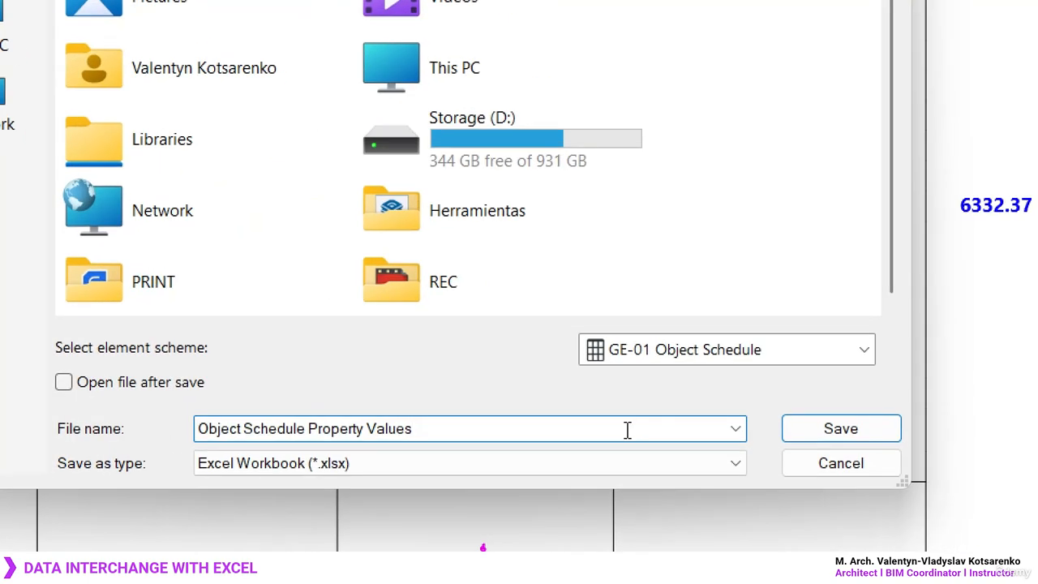
click(734, 351)
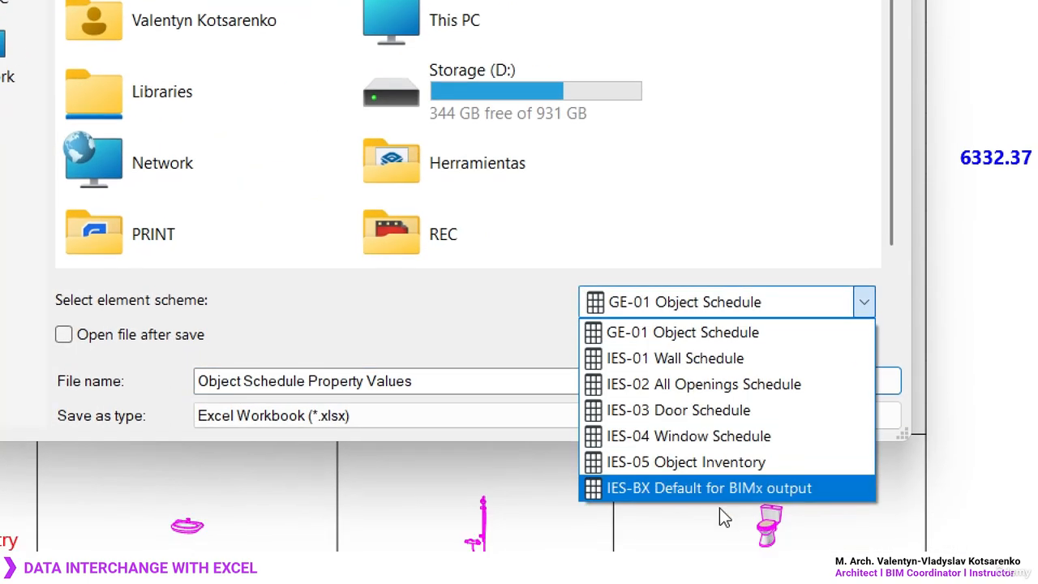
click(722, 330)
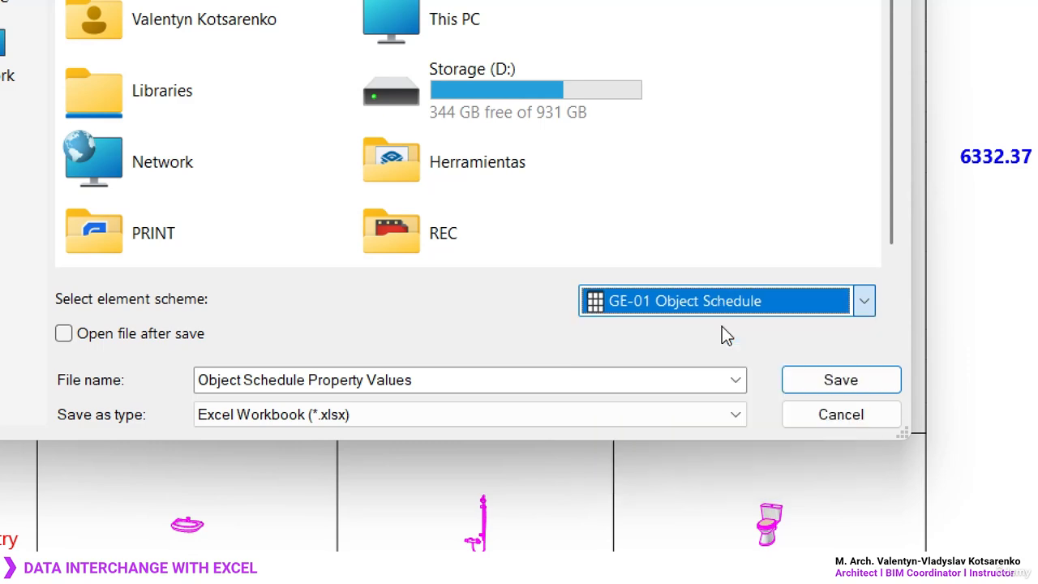
click(847, 381)
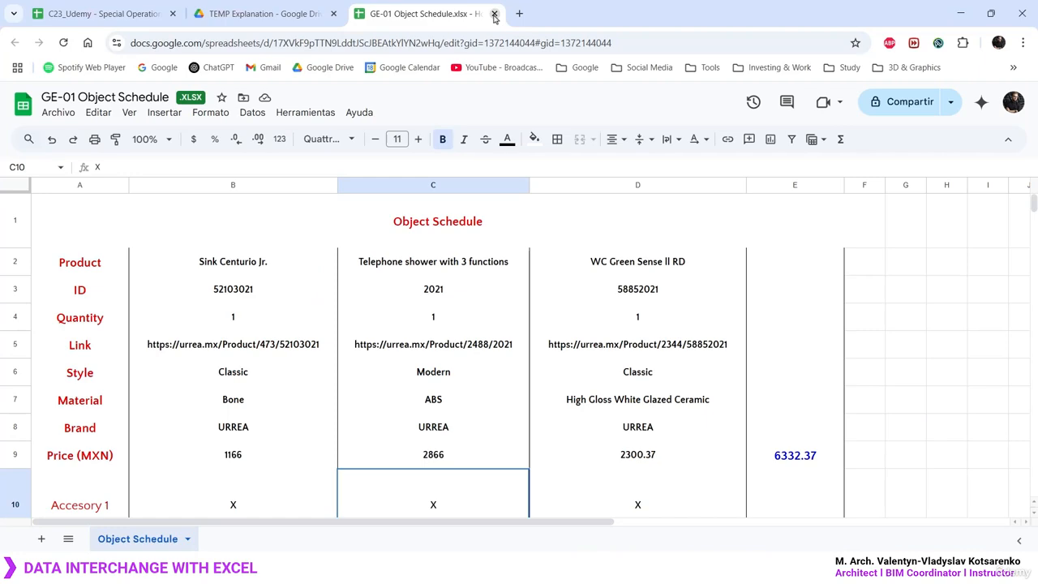
In Google Drive, remove the GE-01 Object Schedule workbook and open Object Schedule Property Values in Google Sheets instead
click(495, 14)
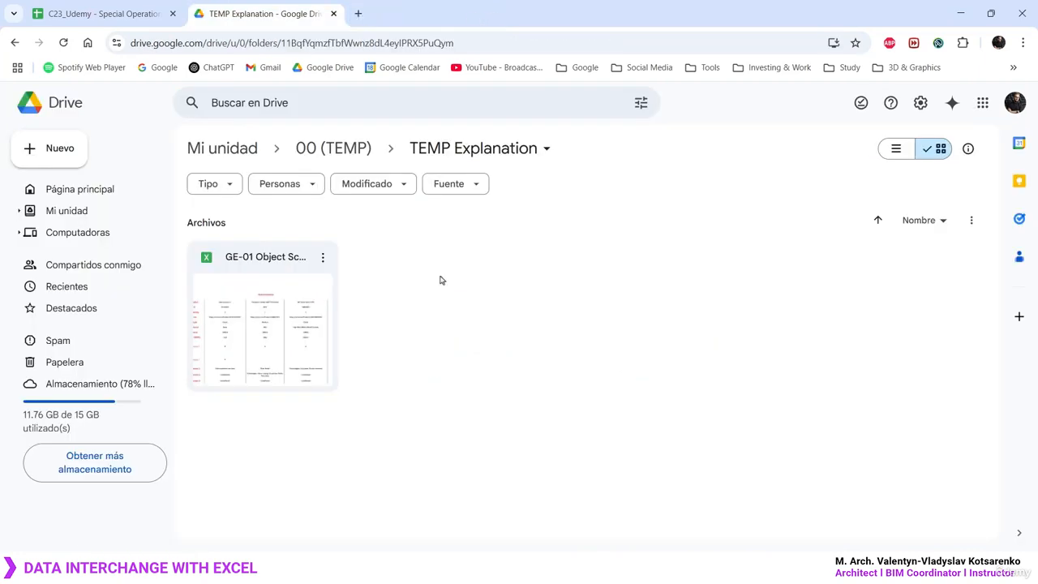
key(Delete)
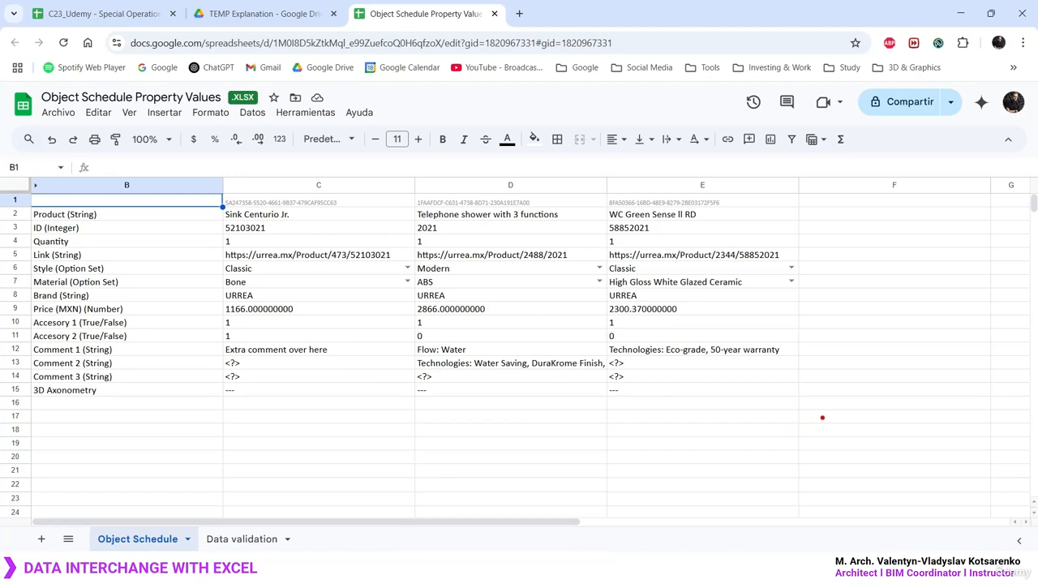
mouse_move(823, 418)
mouse_down()
mouse_move(385, 294)
mouse_move(8, 159)
mouse_up()
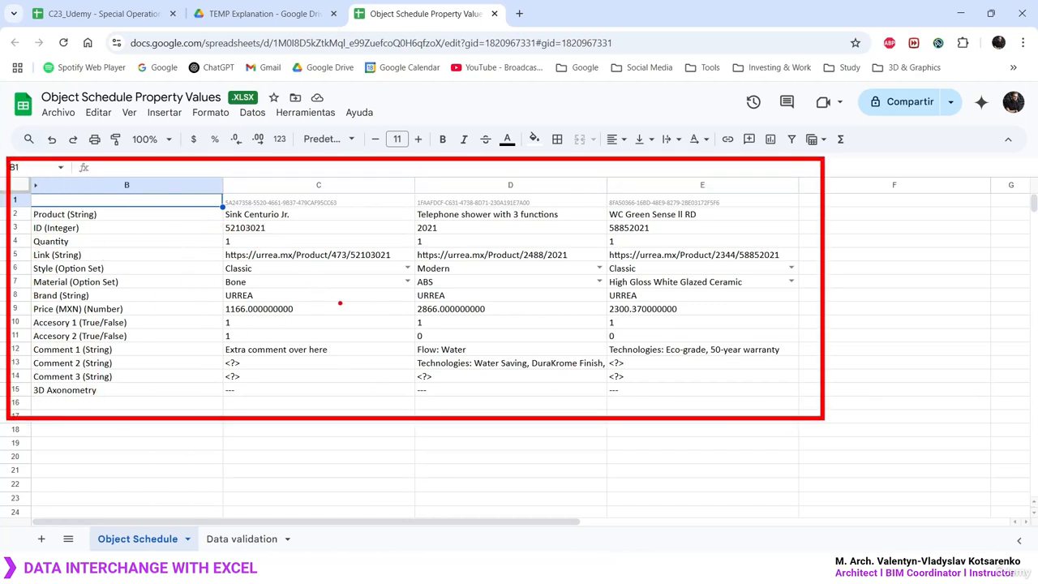
key(Escape)
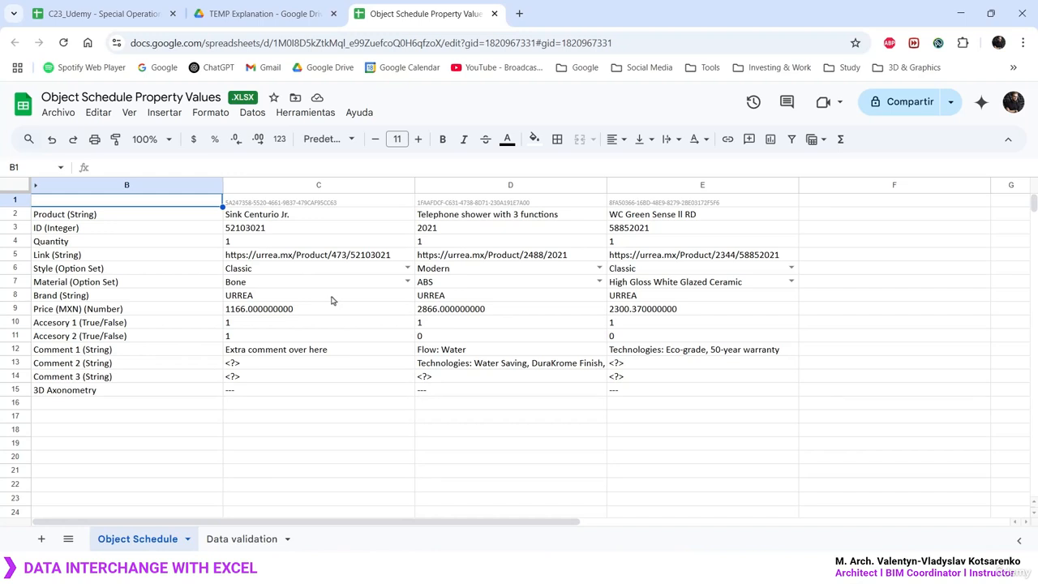
Try a black fill on cells C6:D11 and undo it
drag(274, 273, 554, 334)
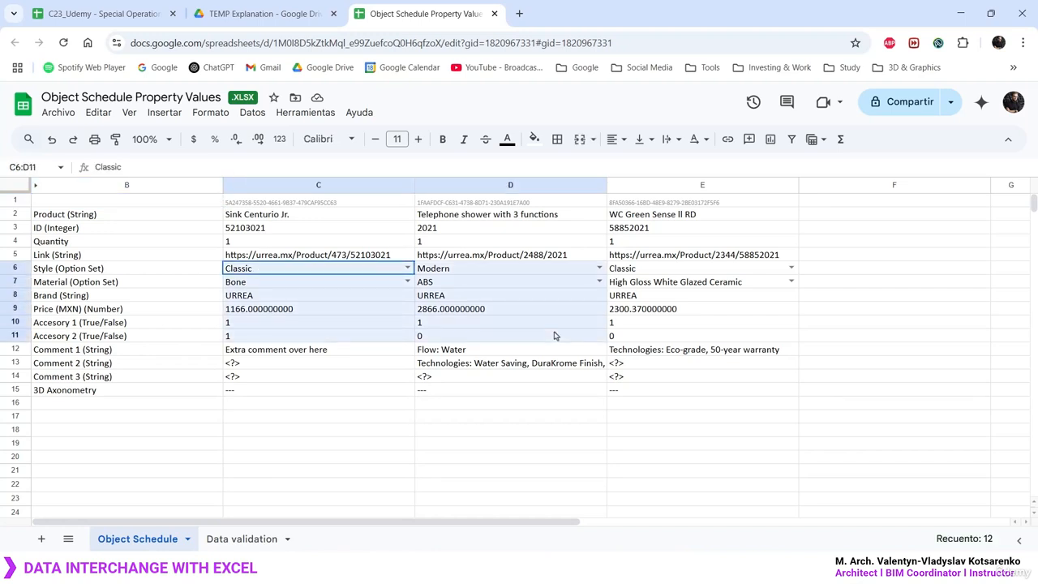
click(534, 138)
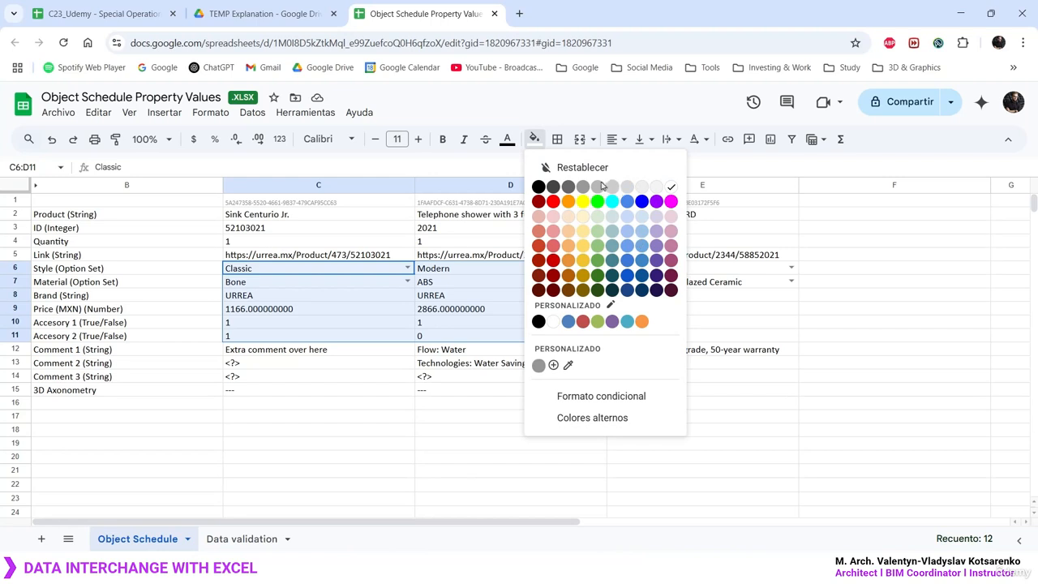
click(538, 186)
key(ctrl+z)
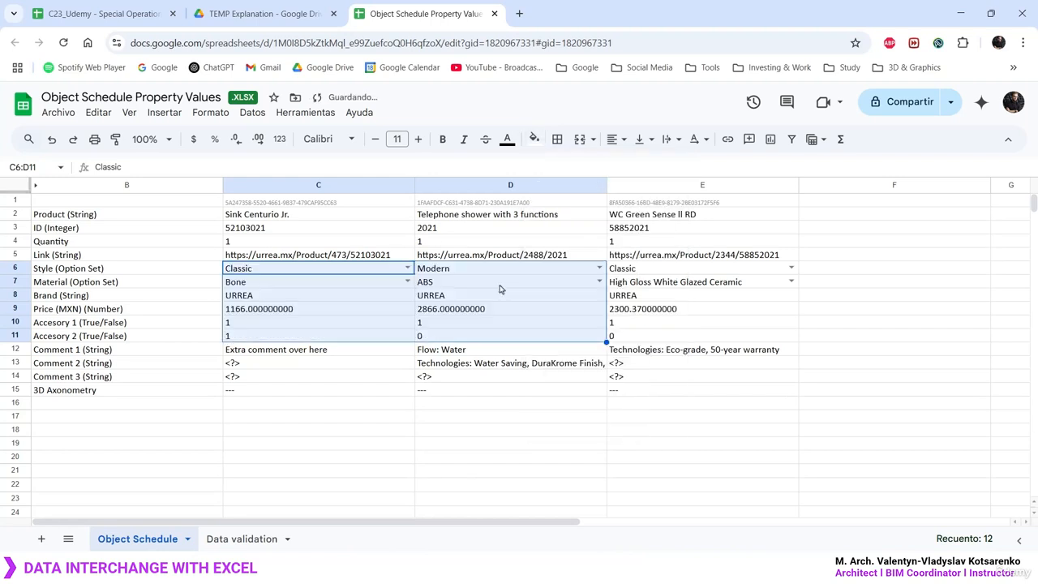
click(432, 450)
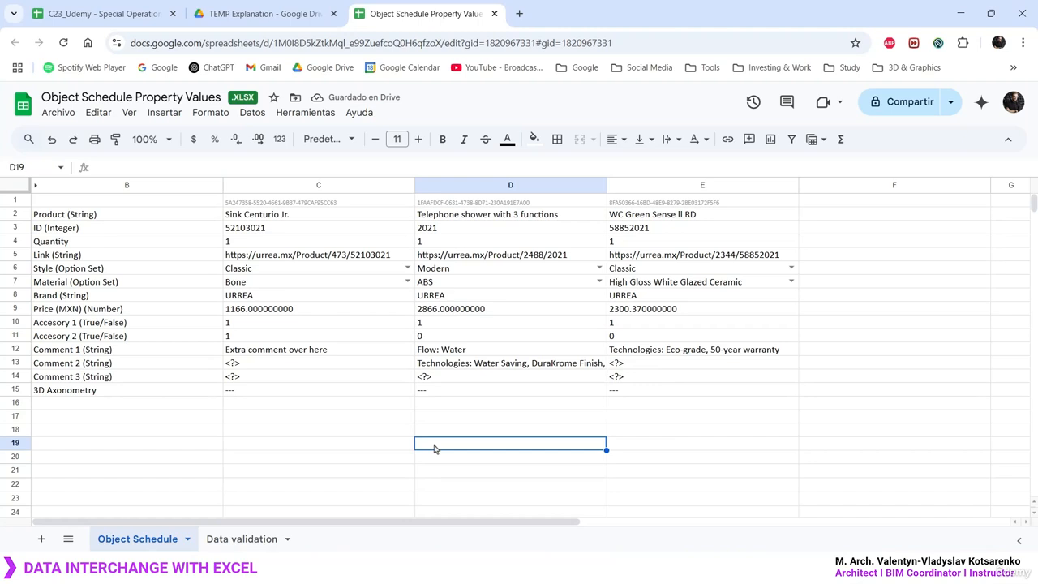
click(186, 446)
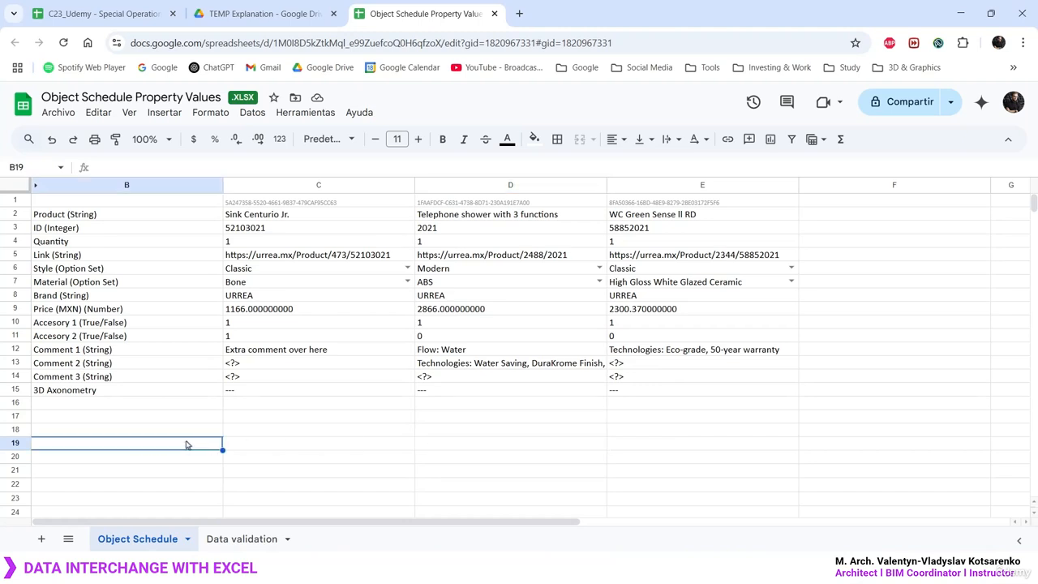
Set the Price (MXN) of the Sink Centurio Jr. in cell C9 to 1680
click(315, 309)
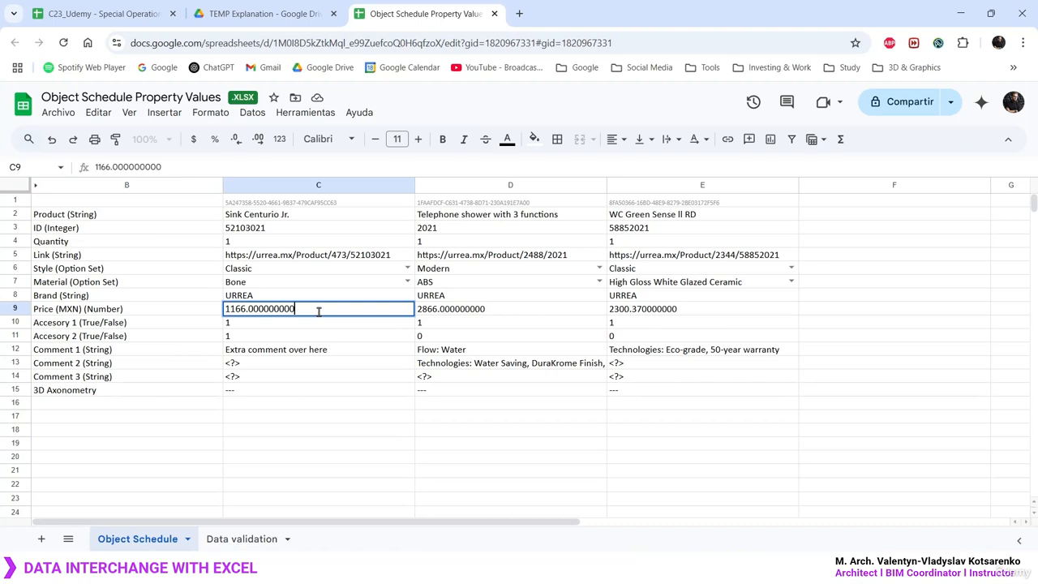
click(321, 448)
double_click(316, 309)
key(BackSpace)
key(BackSpace)
key(BackSpace)
key(BackSpace)
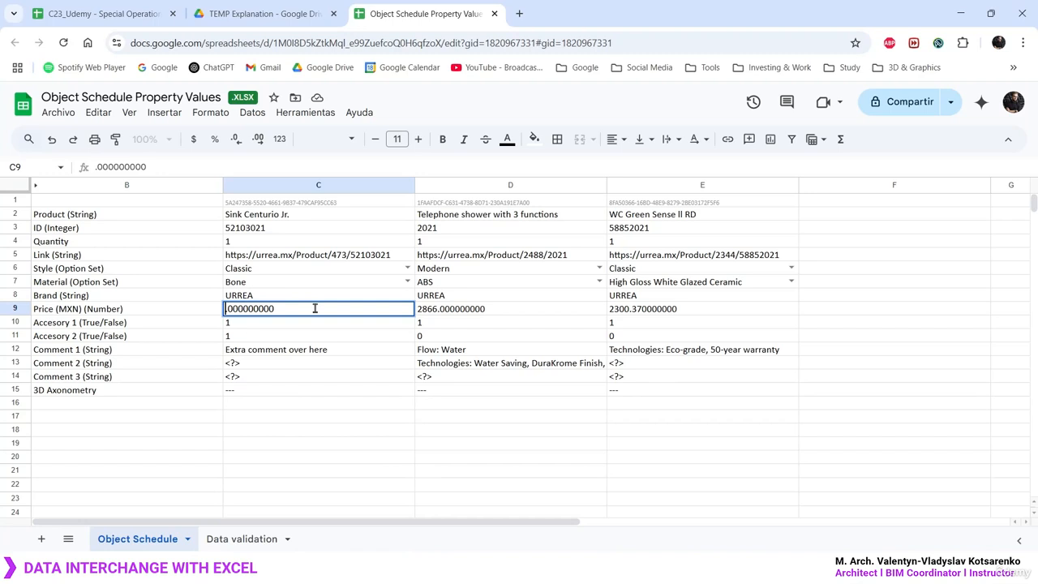
text(1680)
key(Return)
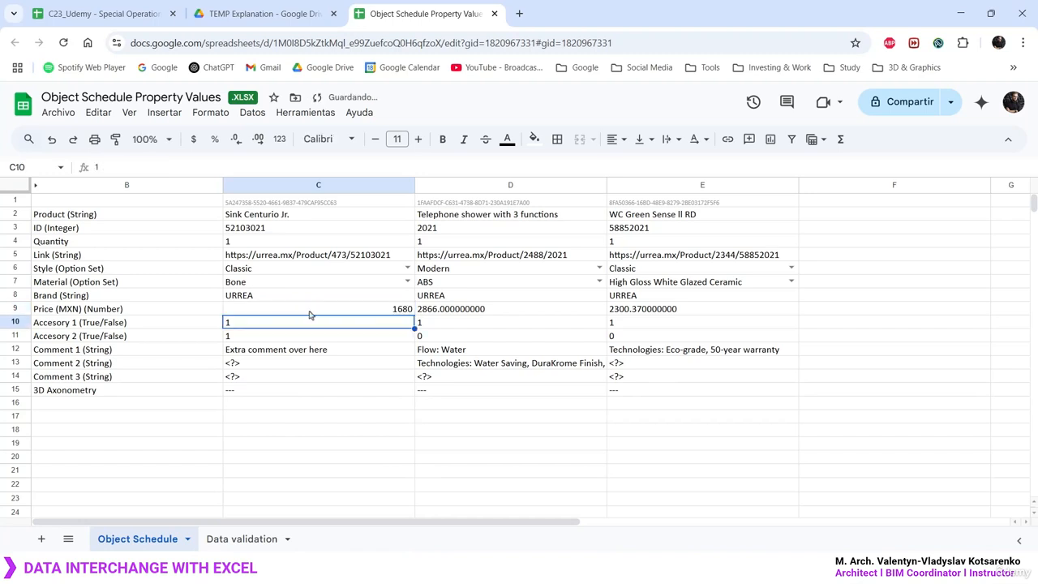
Set the Price (MXN) of the Telephone shower with 3 functions in cell D9 to 3500
click(312, 315)
click(481, 310)
double_click(481, 311)
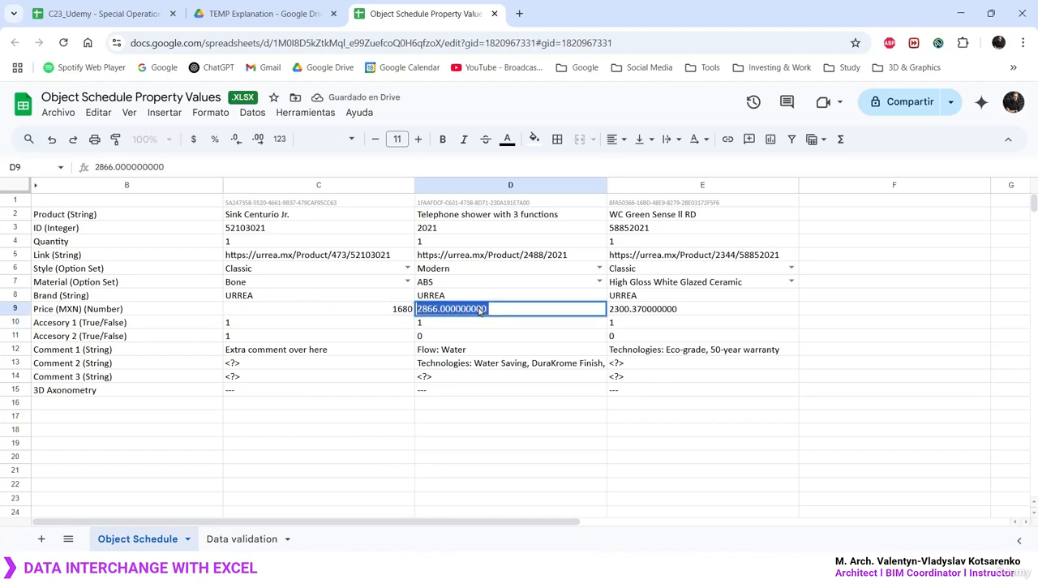
text(3500)
key(Return)
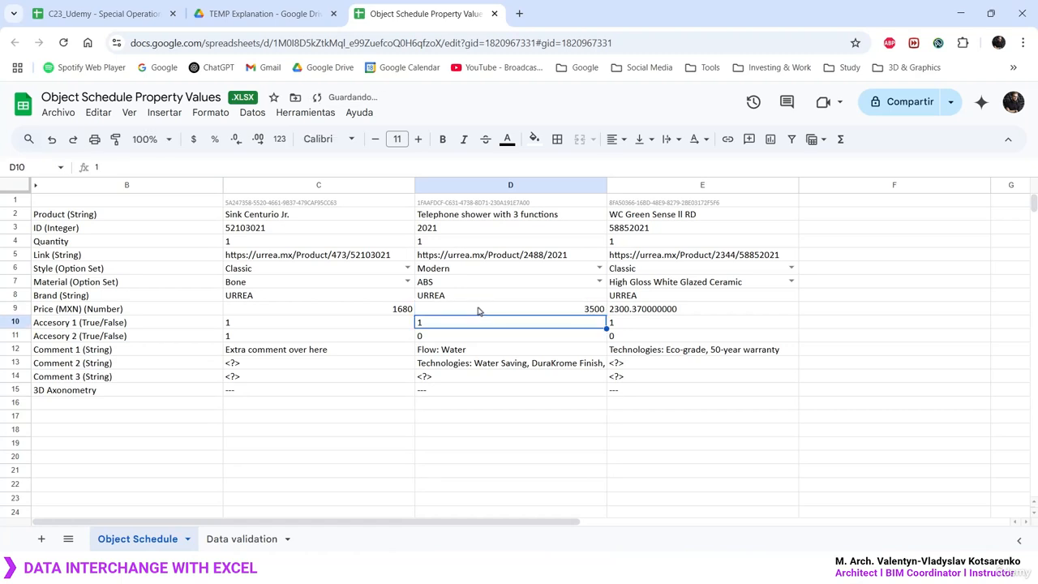
Set the Price (MXN) of the WC Green Sense ll RD in cell E9 to 2900
click(654, 311)
double_click(653, 311)
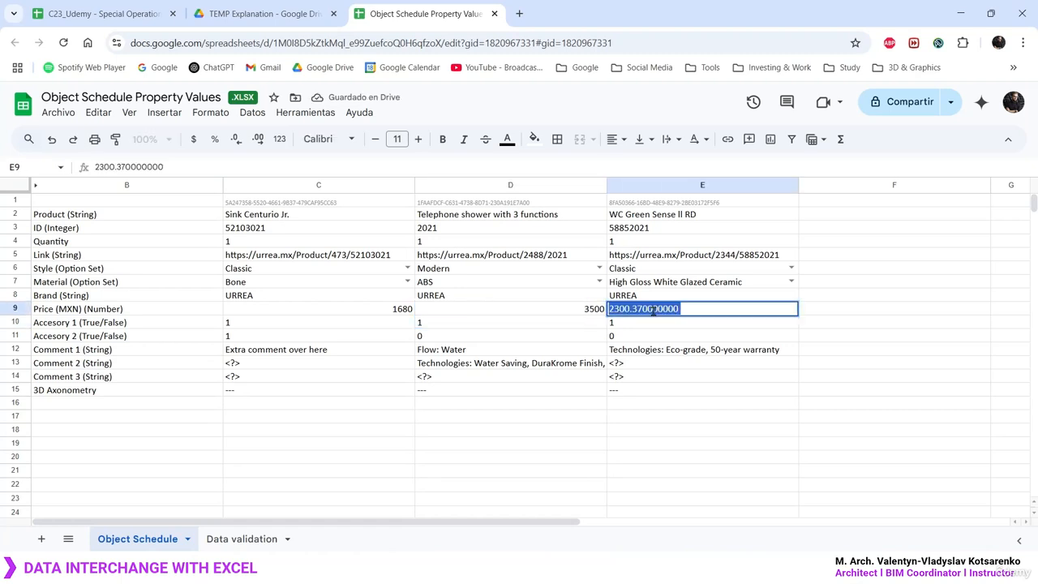
text(2900)
key(Return)
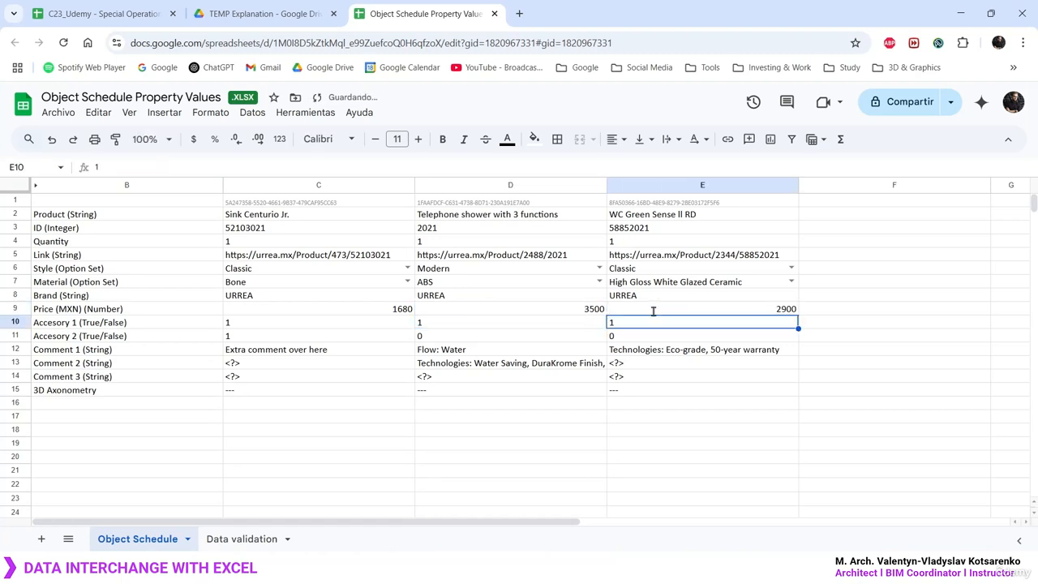
click(654, 311)
click(568, 313)
click(390, 312)
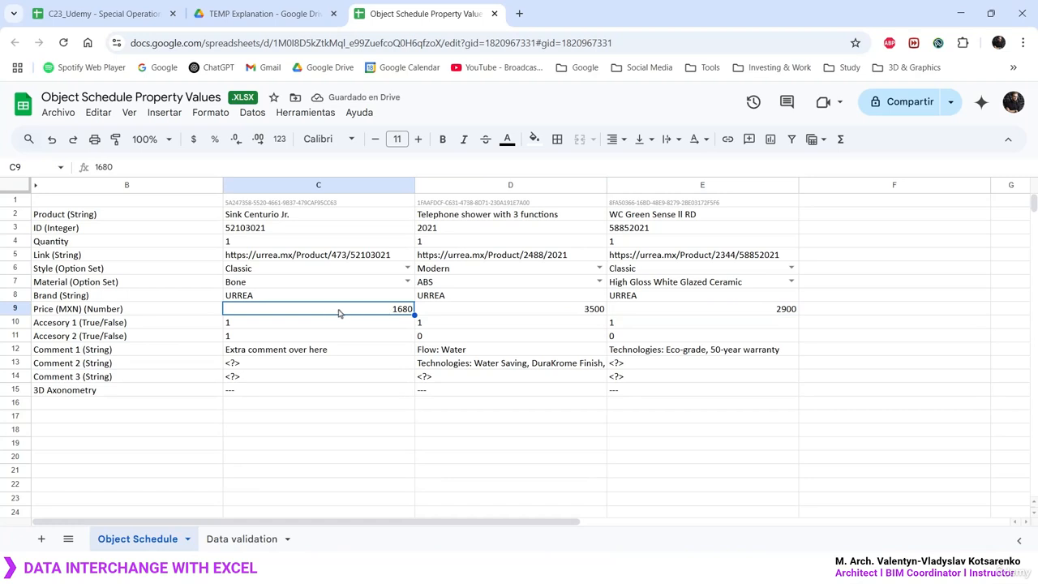
click(513, 311)
click(673, 311)
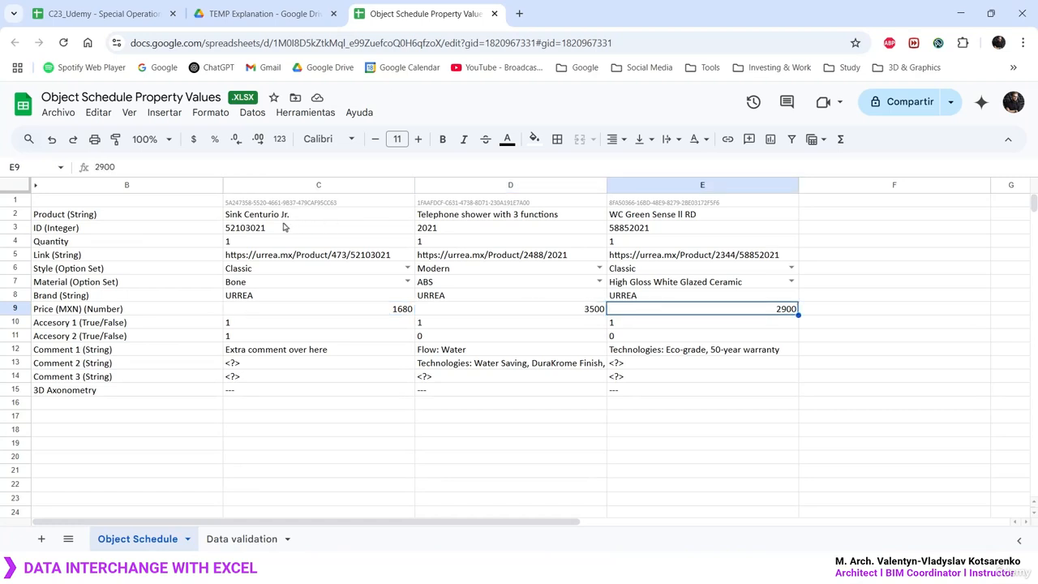
click(288, 230)
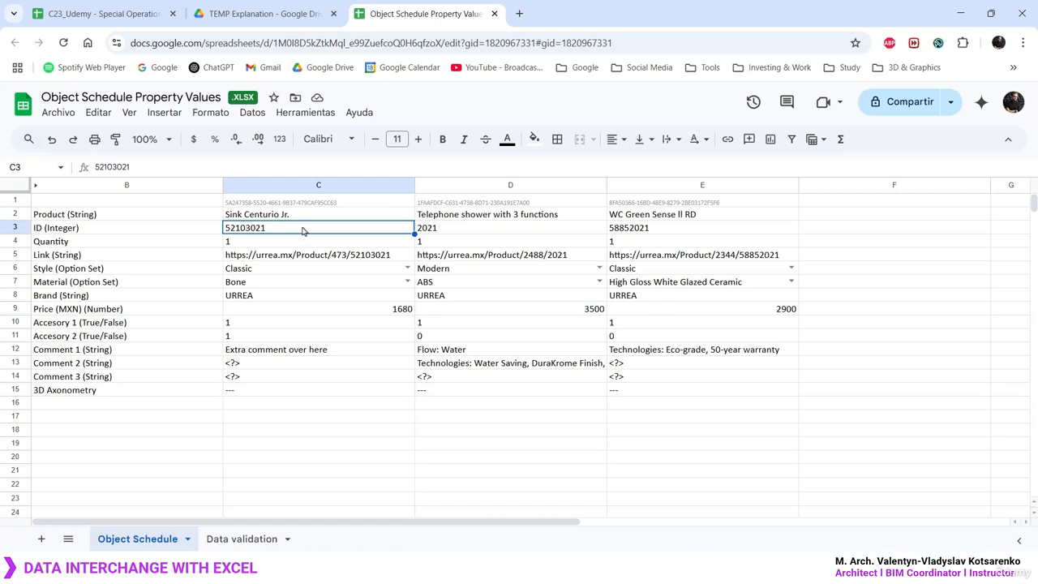
double_click(302, 231)
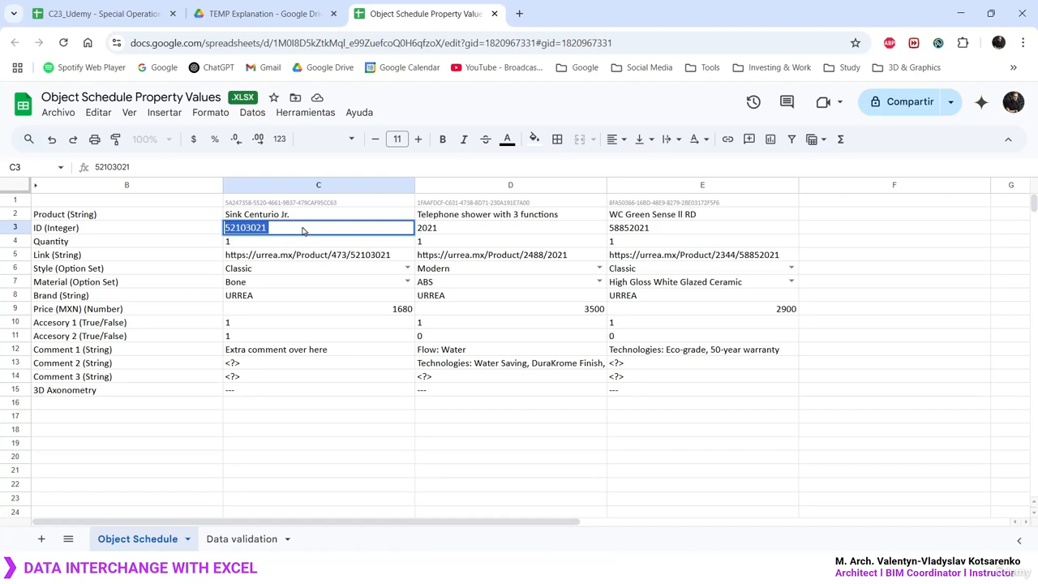
key(Home)
text(2025-)
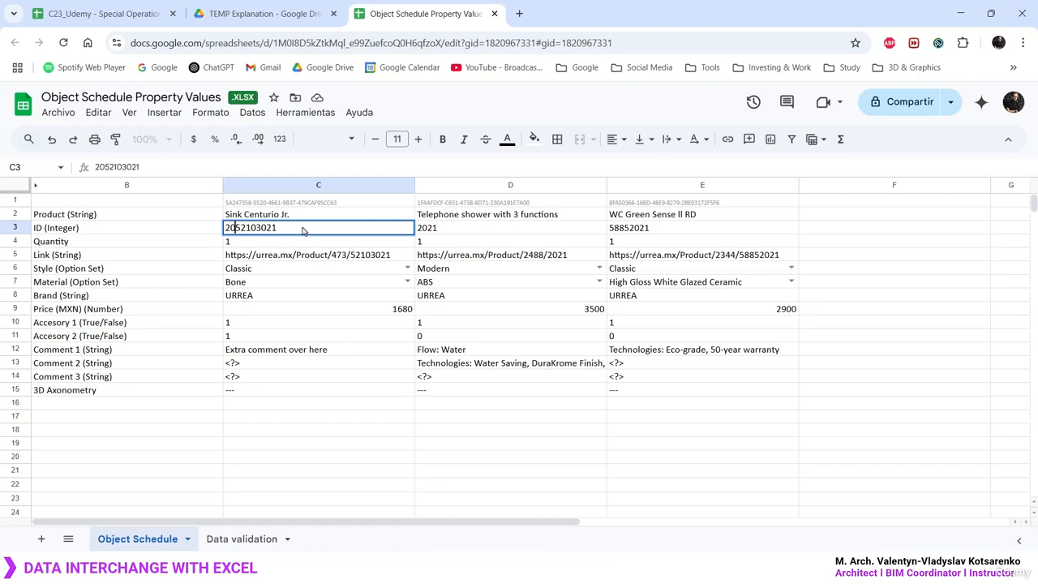
key(Return)
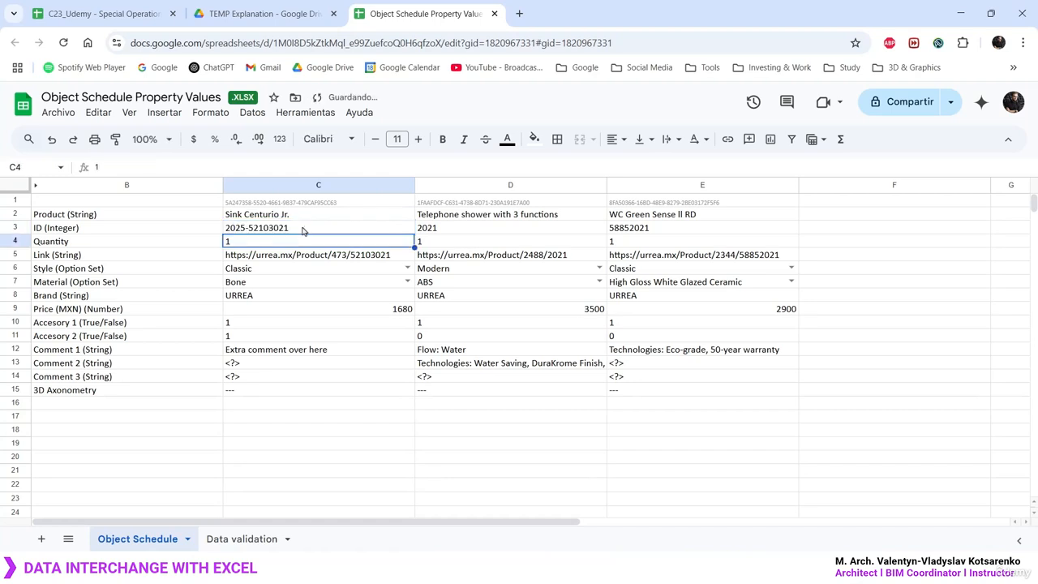
double_click(455, 233)
key(BackSpace)
text(5-12398123)
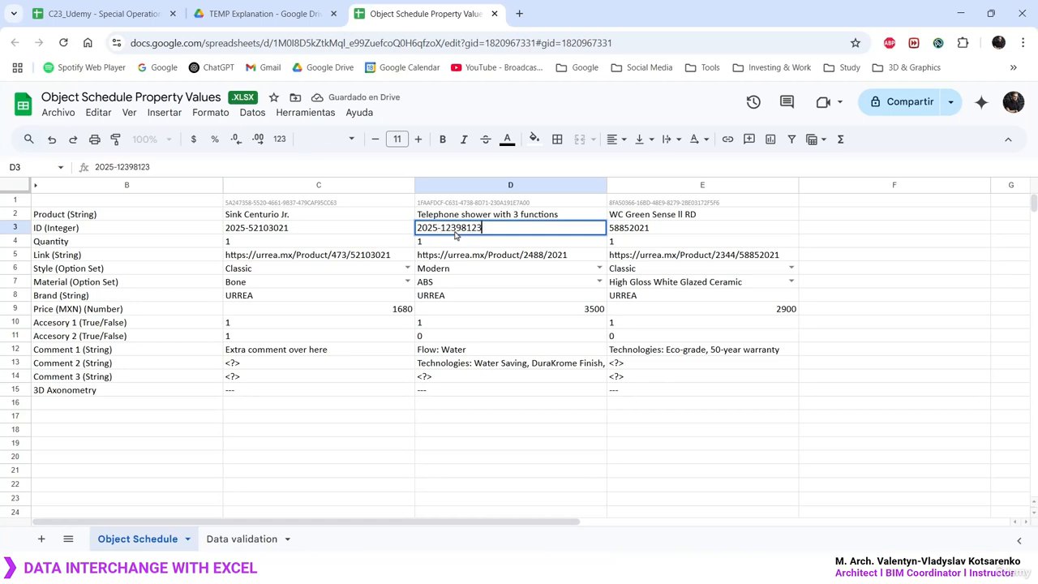
key(Return)
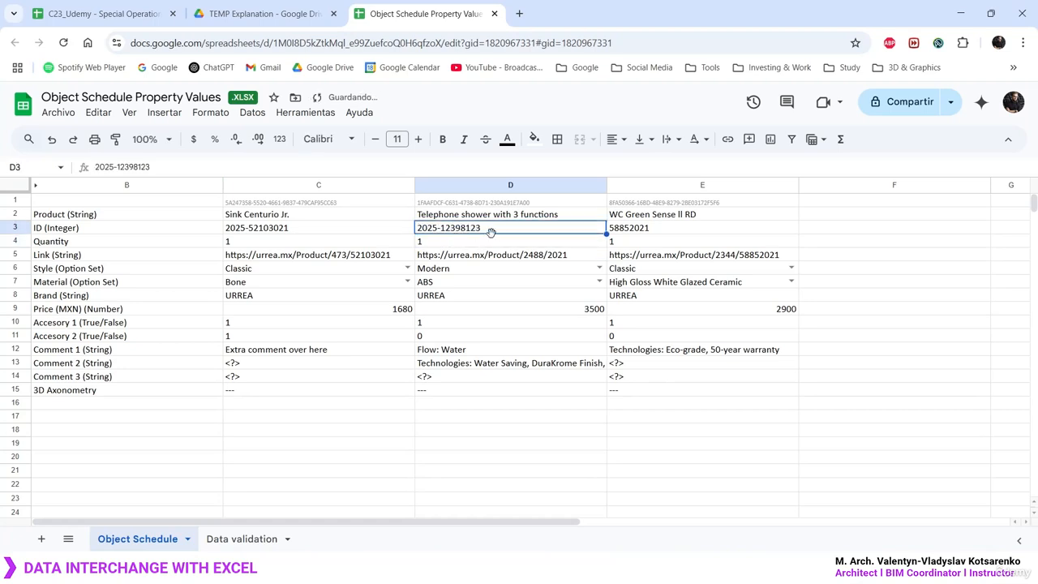
double_click(671, 233)
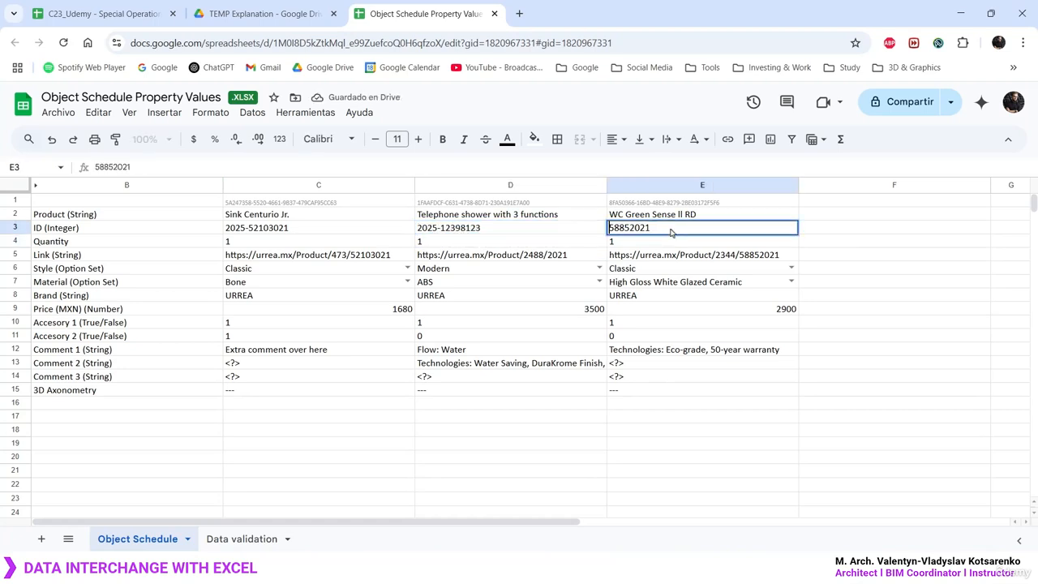
text(2025-)
key(Return)
click(669, 234)
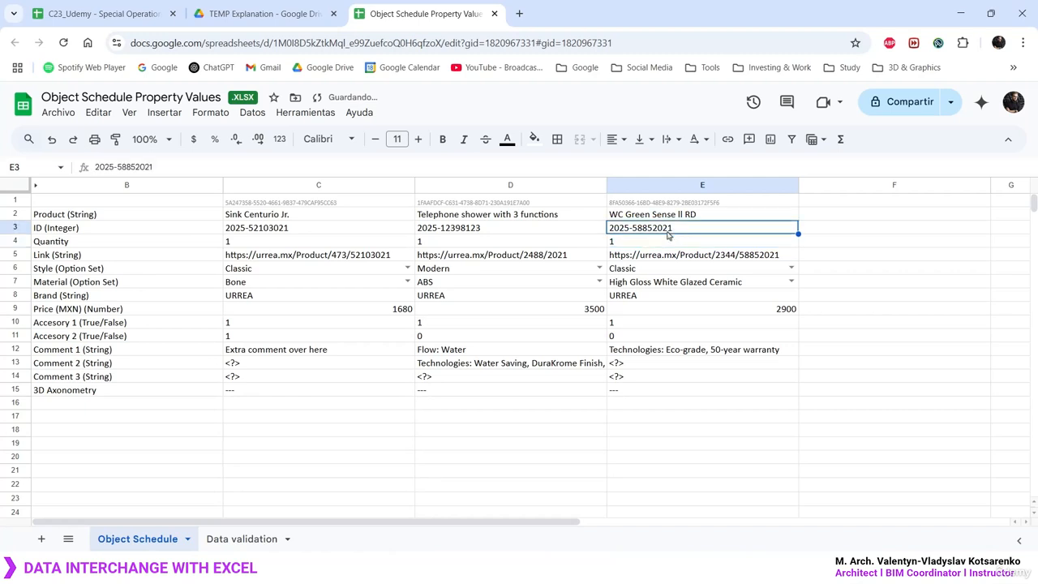
drag(280, 235, 667, 232)
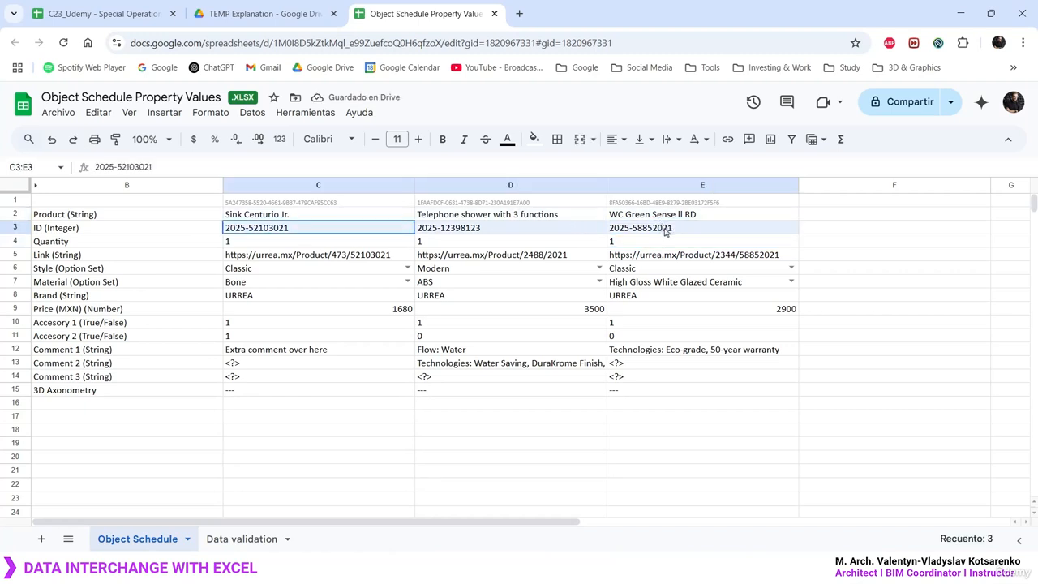
drag(383, 314, 661, 319)
click(661, 316)
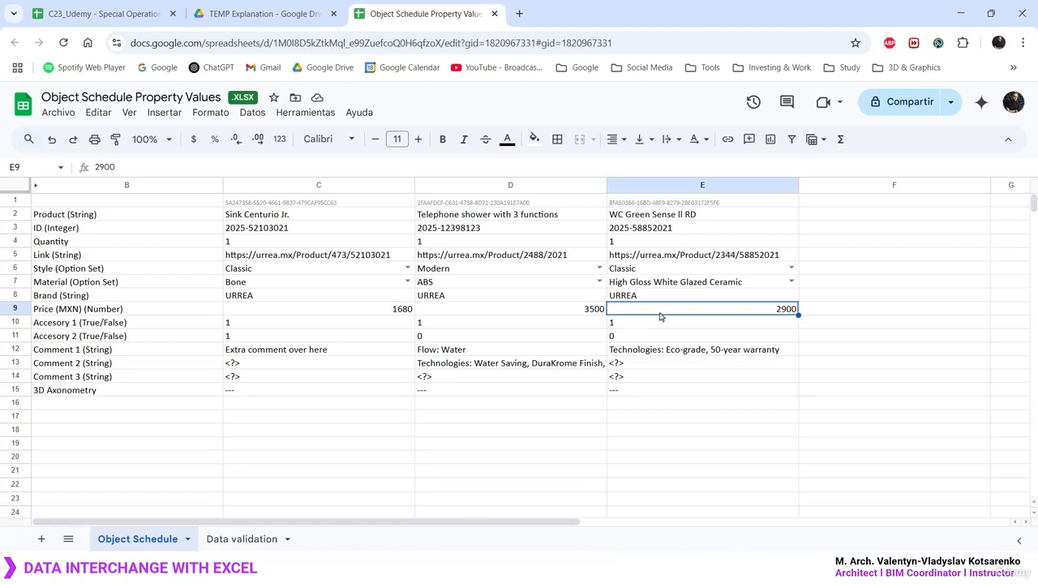
click(379, 339)
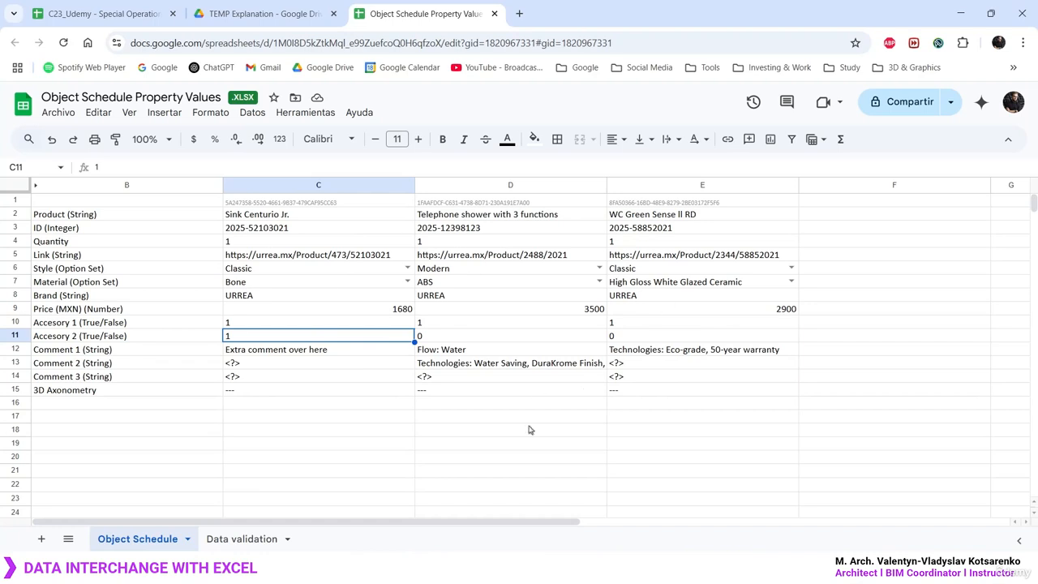
Check the three edited prices, download the spreadsheet as a Microsoft Excel (.xlsx) file, and show the download in its folder
click(392, 313)
click(580, 314)
click(695, 309)
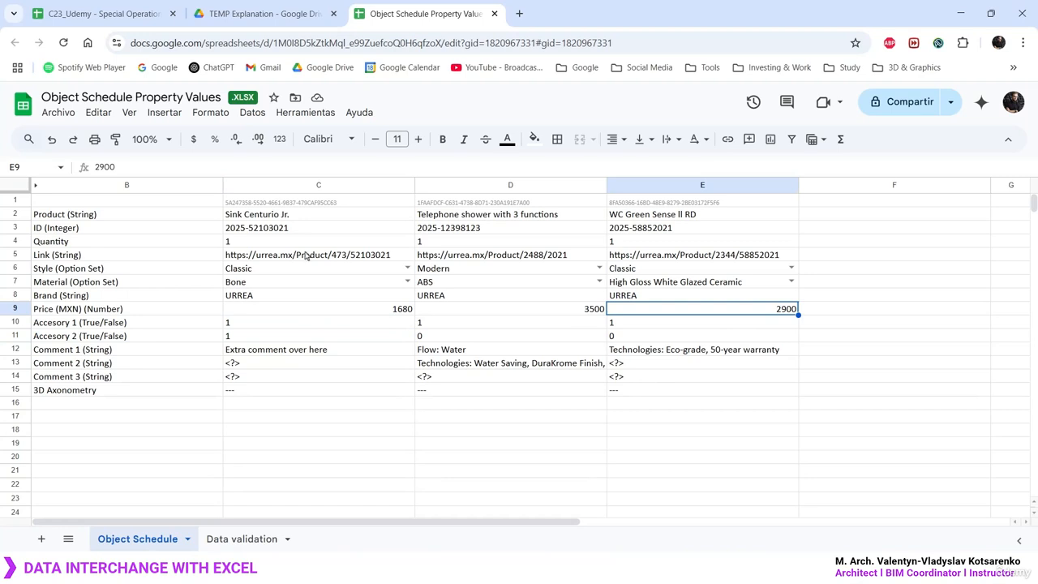
click(60, 114)
mouse_move(153, 258)
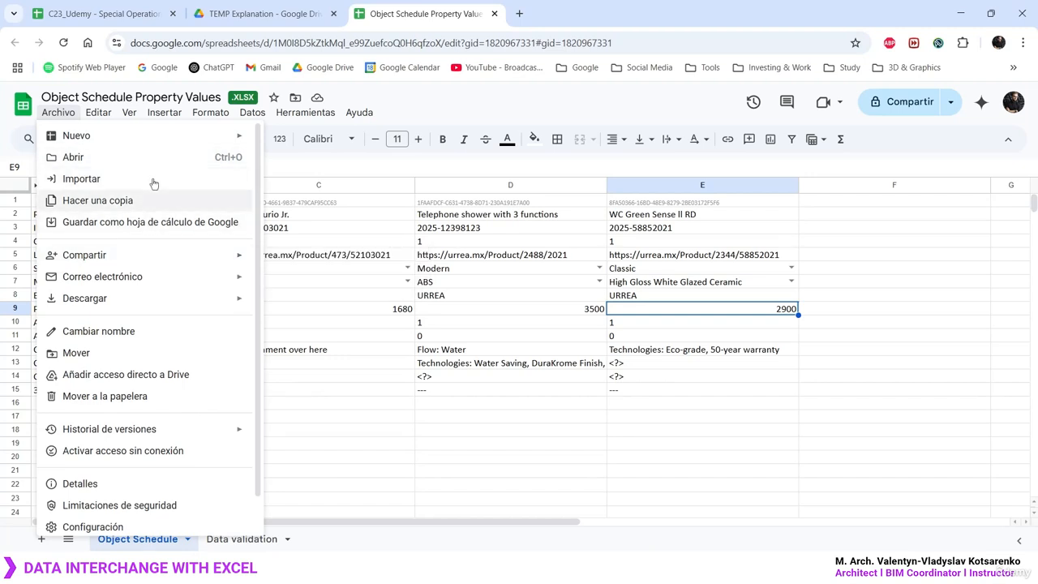
scroll(155, 296, down, 1)
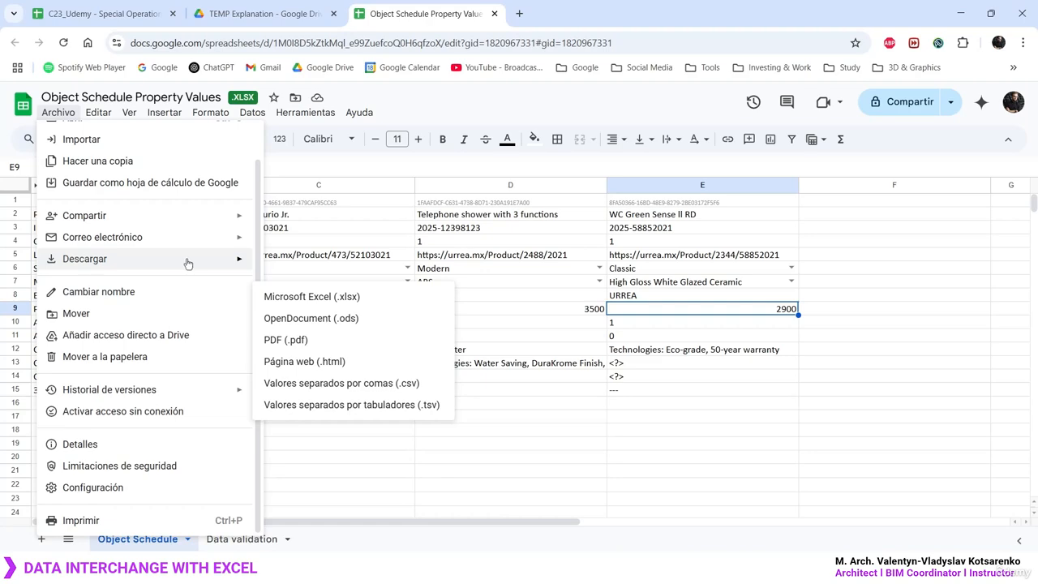
click(325, 297)
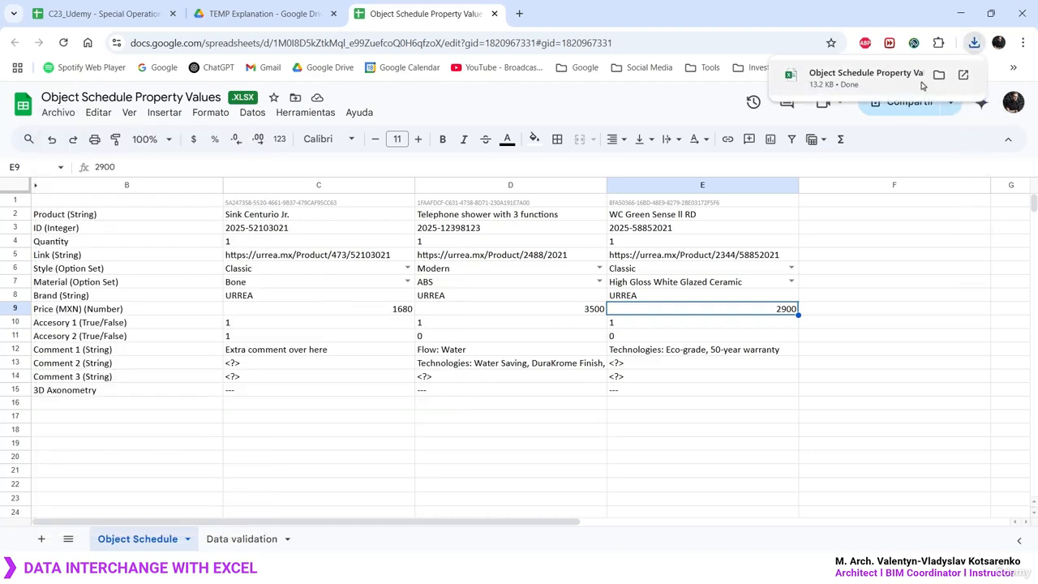
click(939, 74)
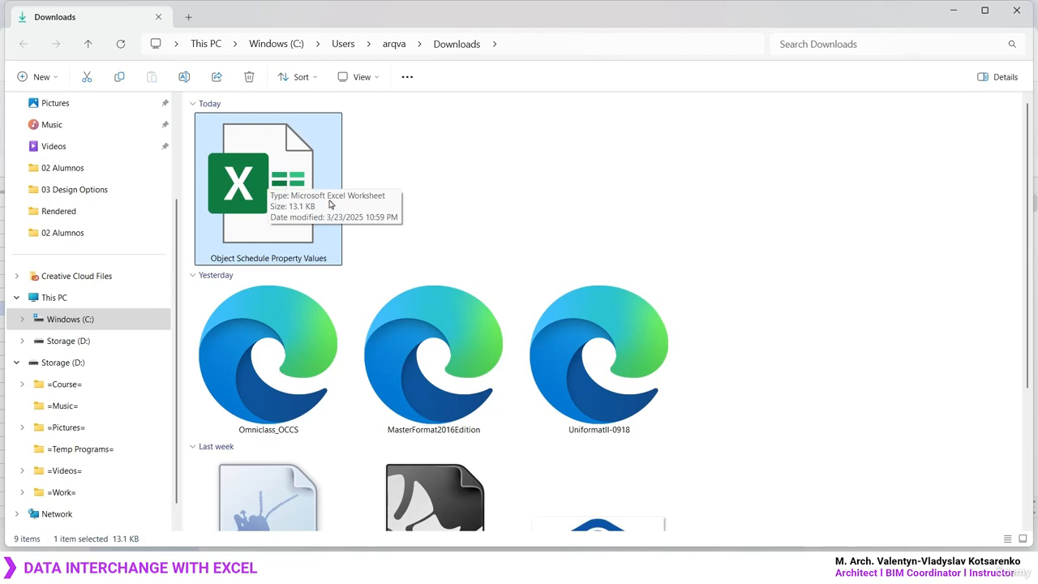
Switch to Archicad, select the GE-01 Object Schedule, and start Import Property Values into Elements
click(590, 185)
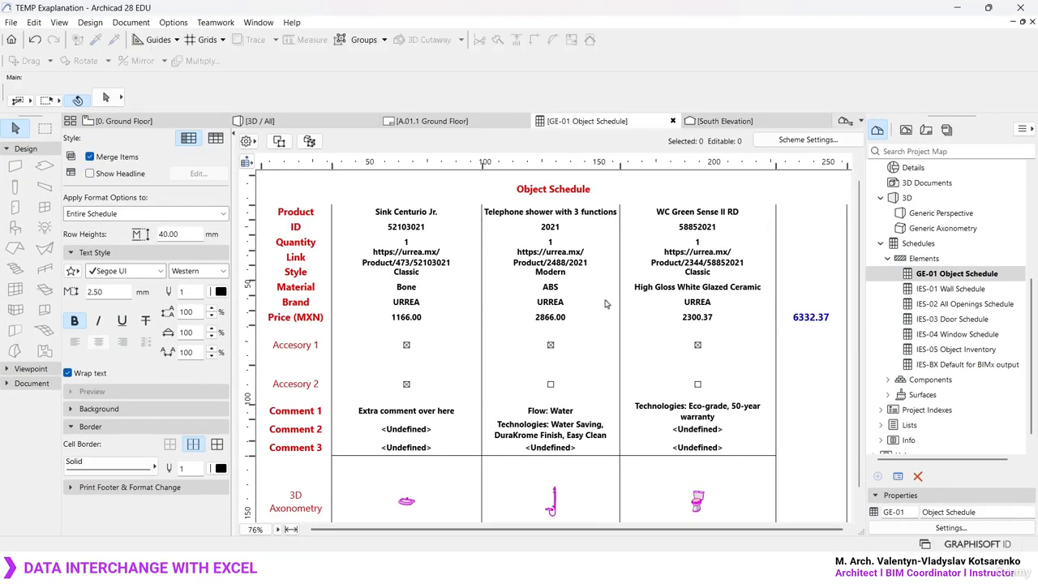
click(957, 274)
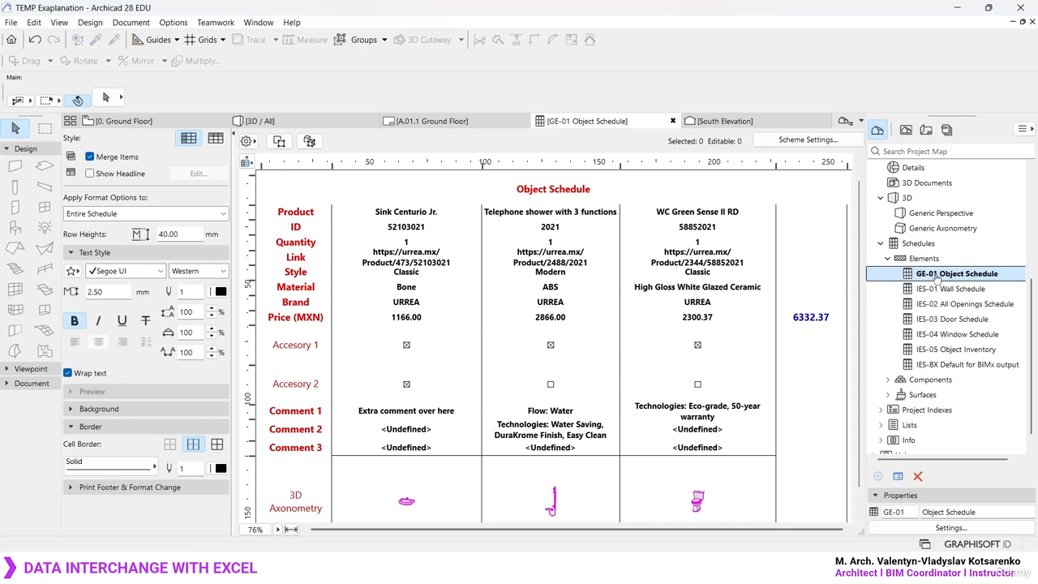
click(10, 22)
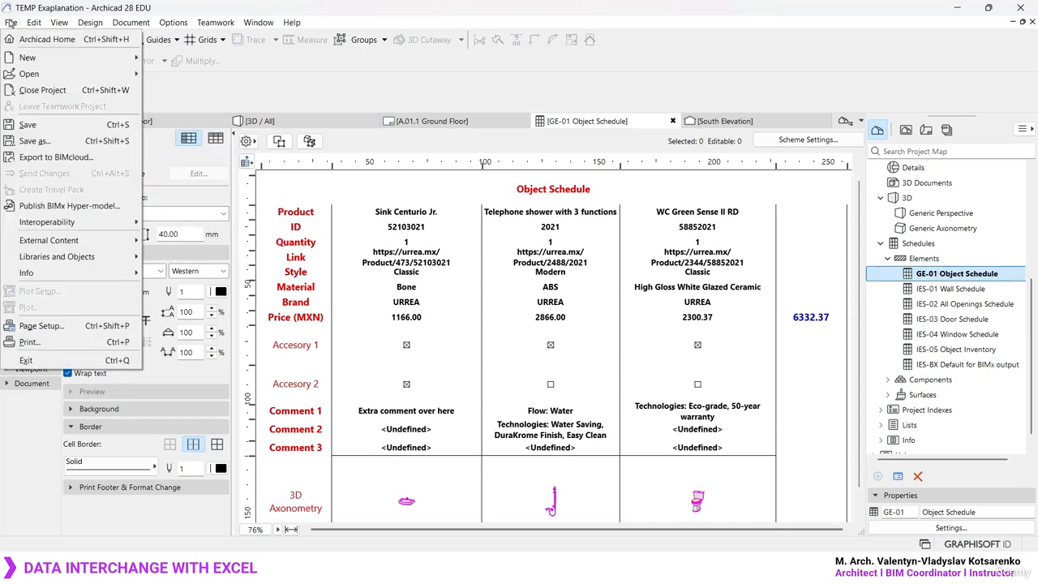
mouse_move(97, 223)
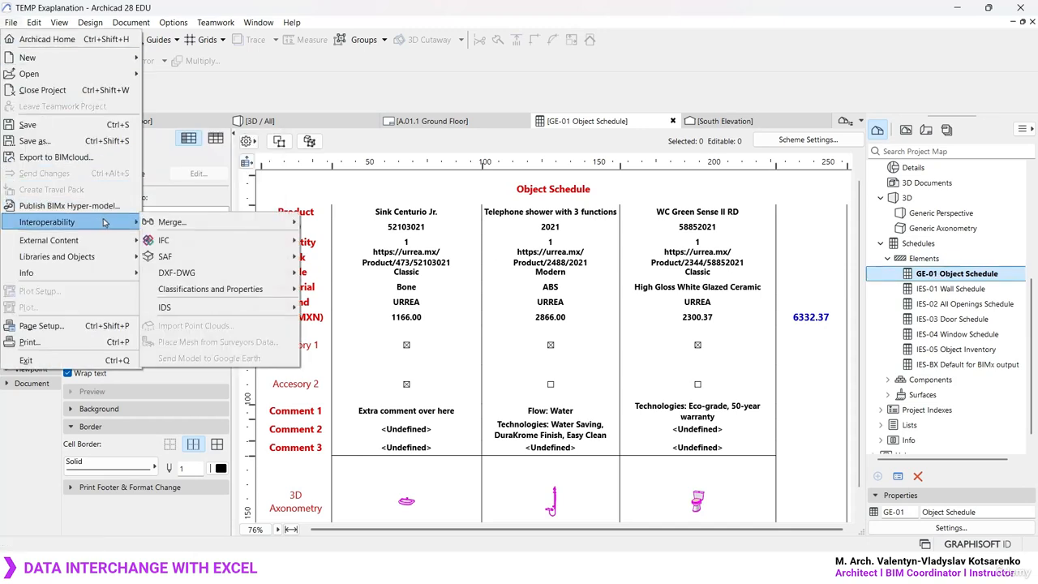
mouse_move(235, 290)
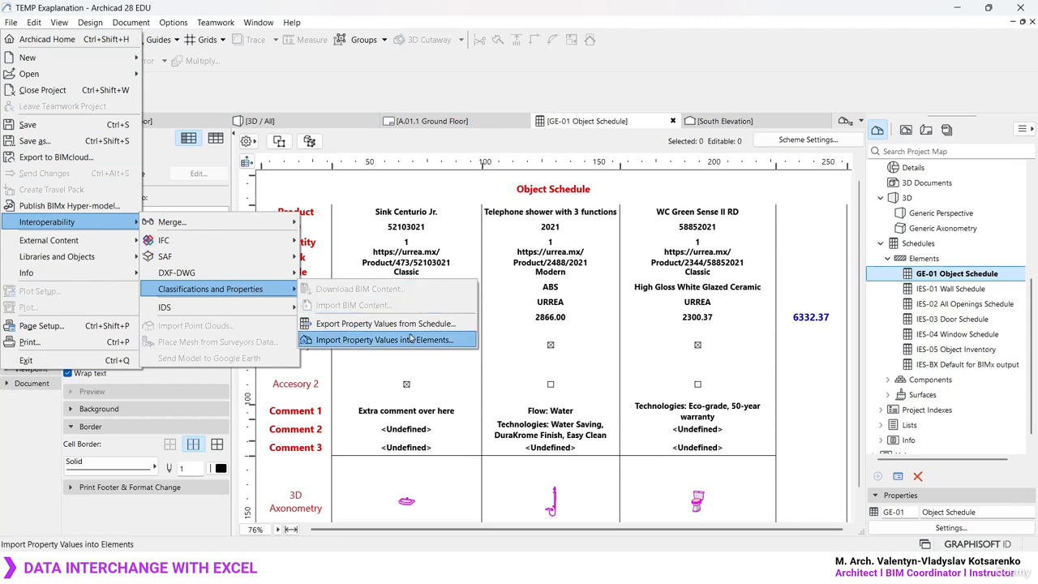
click(440, 344)
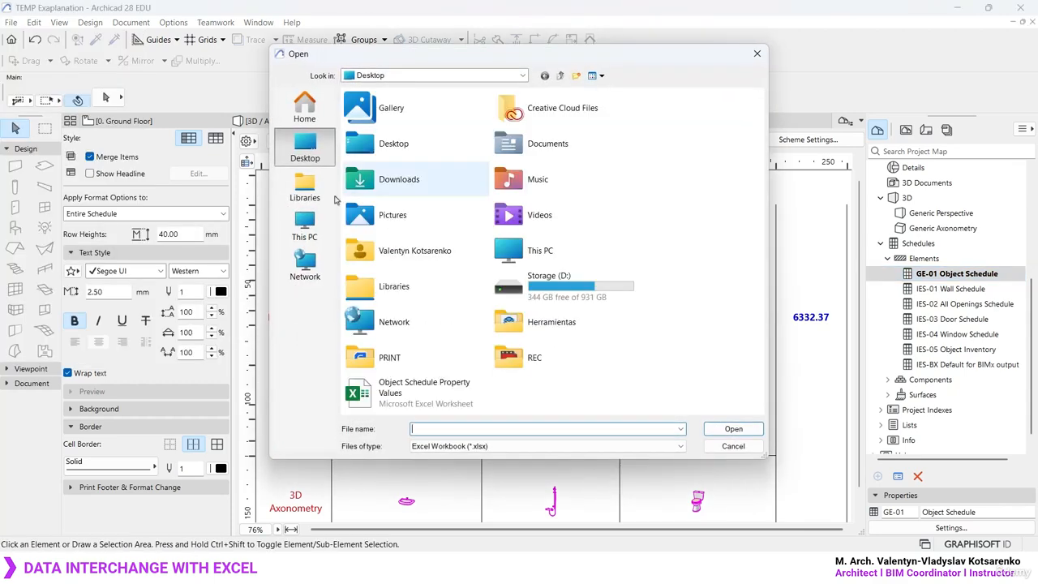
Choose the Object Schedule Property Values workbook from the Downloads folder as the import source
click(417, 75)
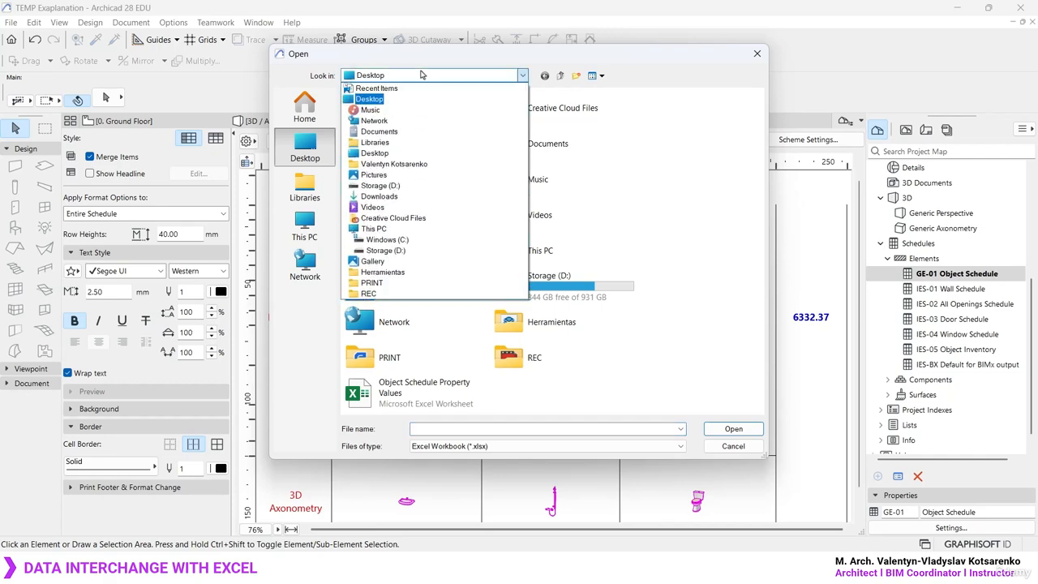
click(434, 76)
double_click(399, 180)
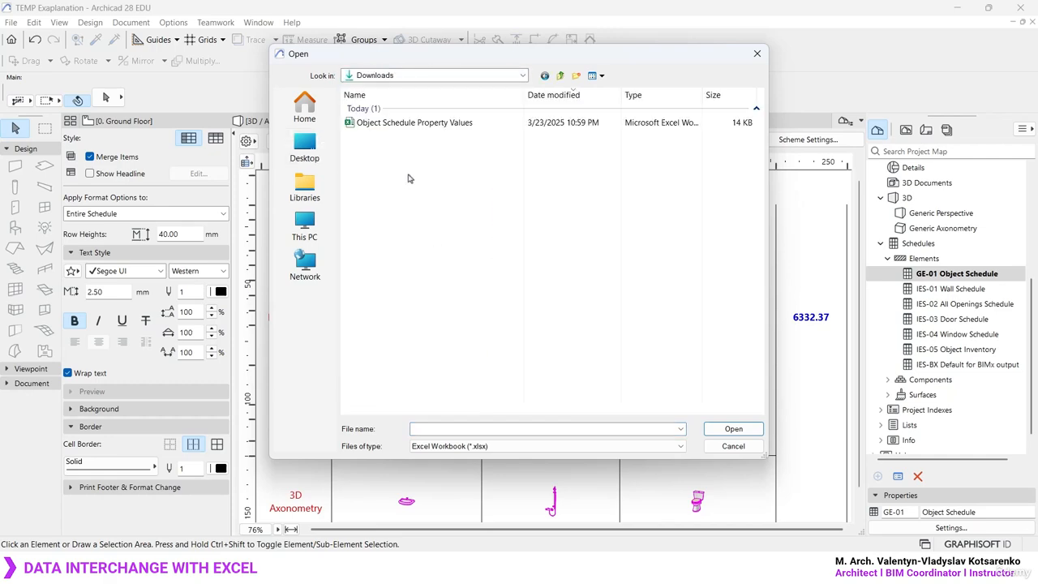
click(436, 123)
click(746, 428)
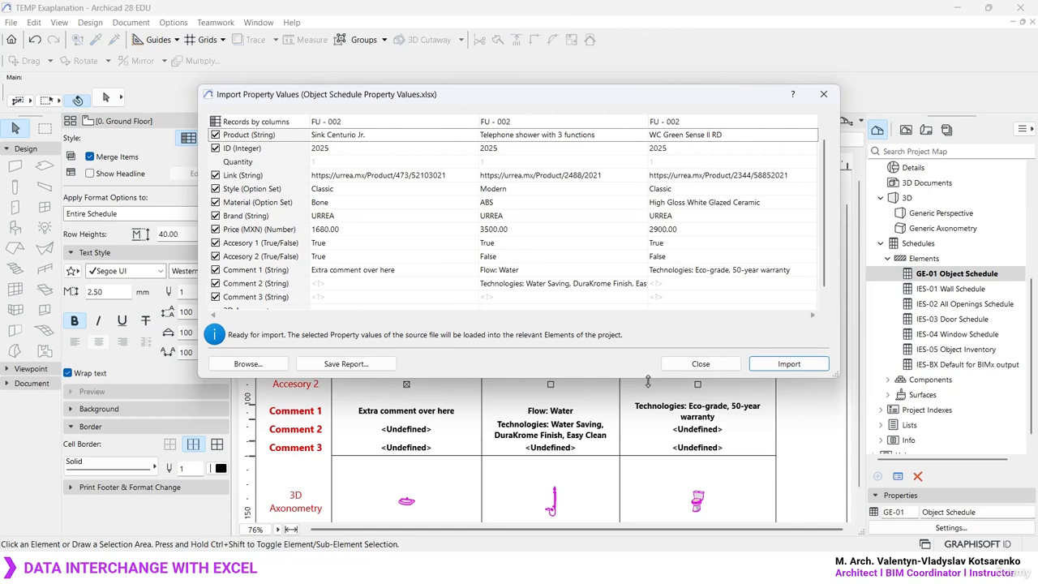
Enlarge the import preview, import all the ticked property values into the elements, and dismiss the notice
drag(649, 378, 653, 470)
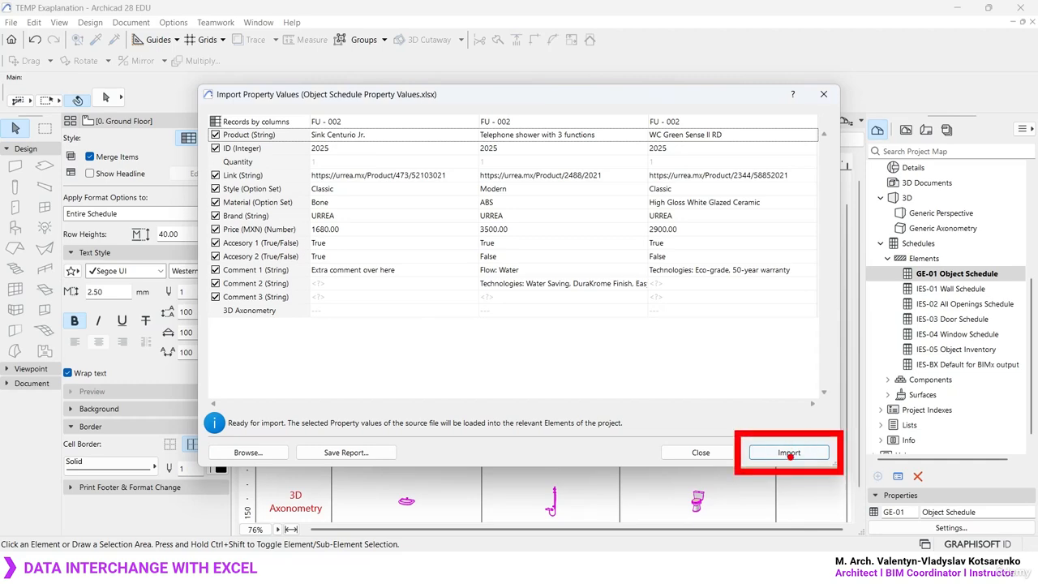
click(790, 452)
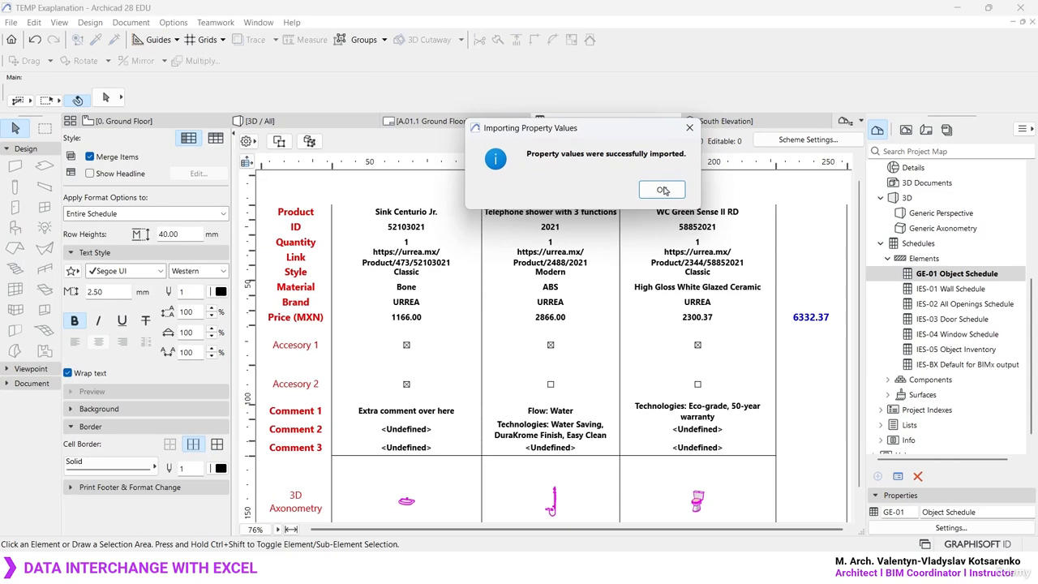
click(663, 190)
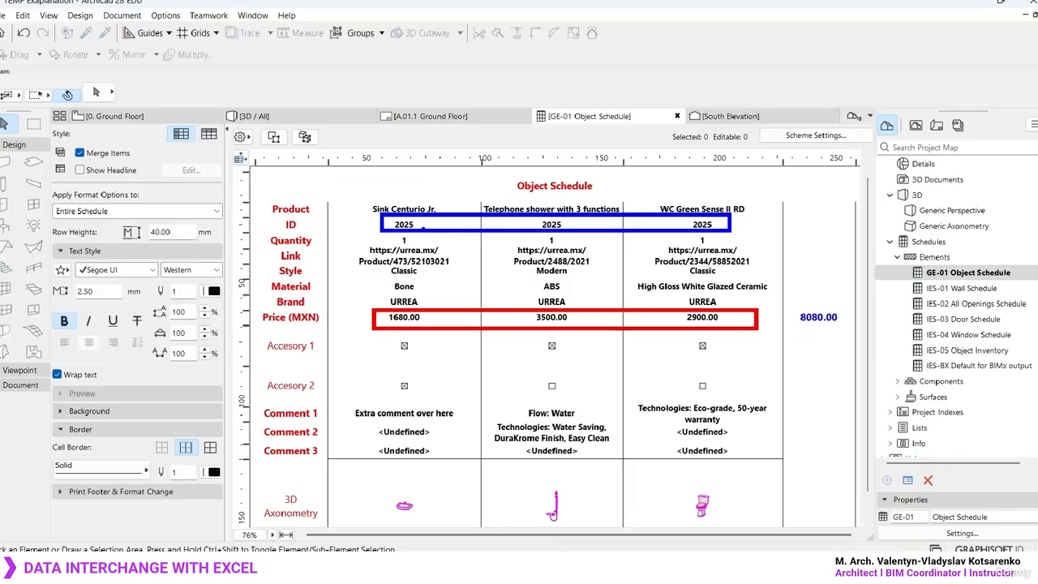
Compare the Sink Centurio Jr. ID in the Archicad schedule with its ID in cell C3 of the online spreadsheet
click(408, 224)
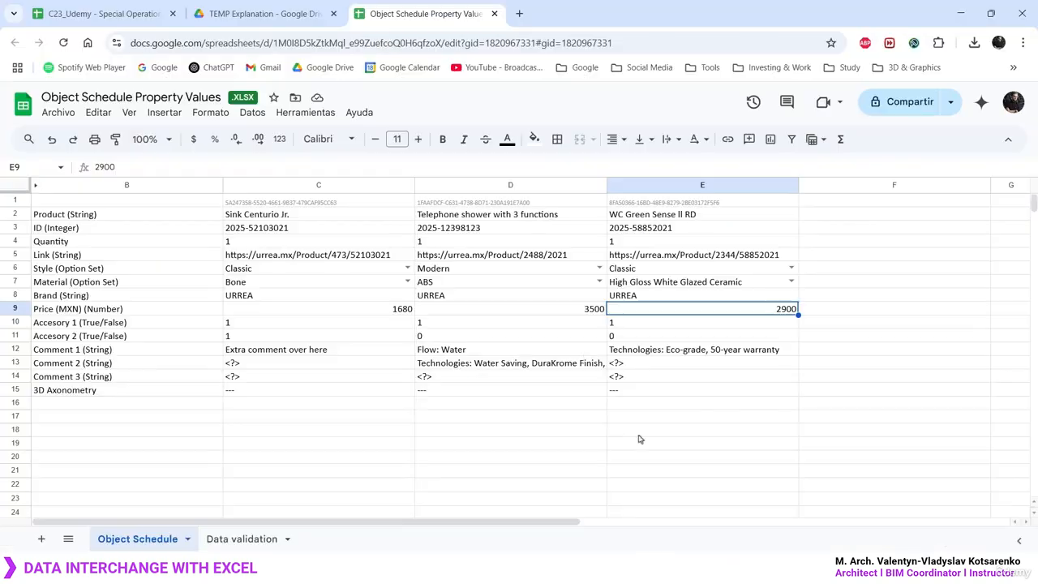
click(304, 186)
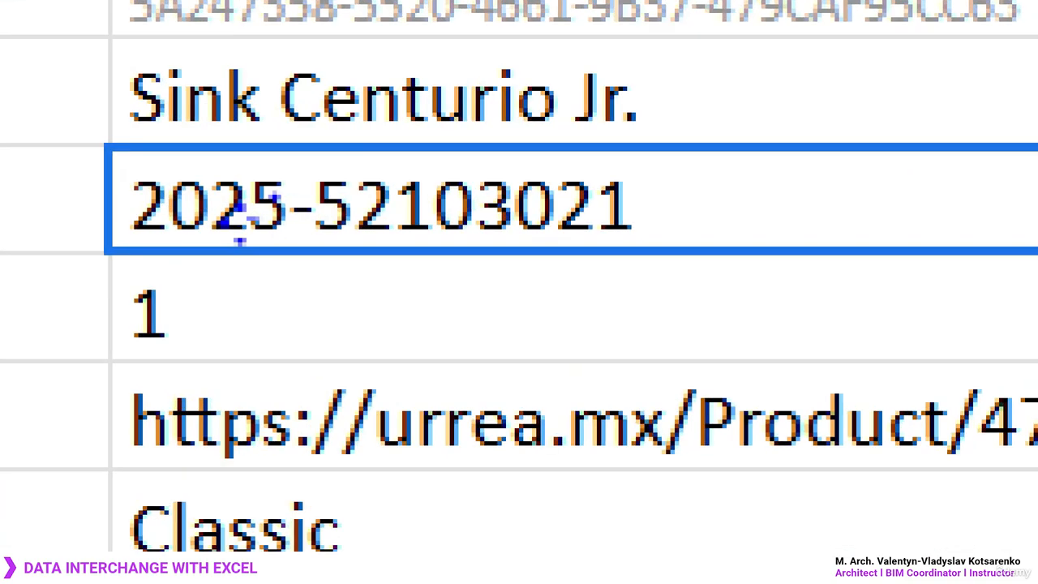
mouse_move(328, 194)
mouse_down()
mouse_move(279, 209)
mouse_move(261, 232)
mouse_up()
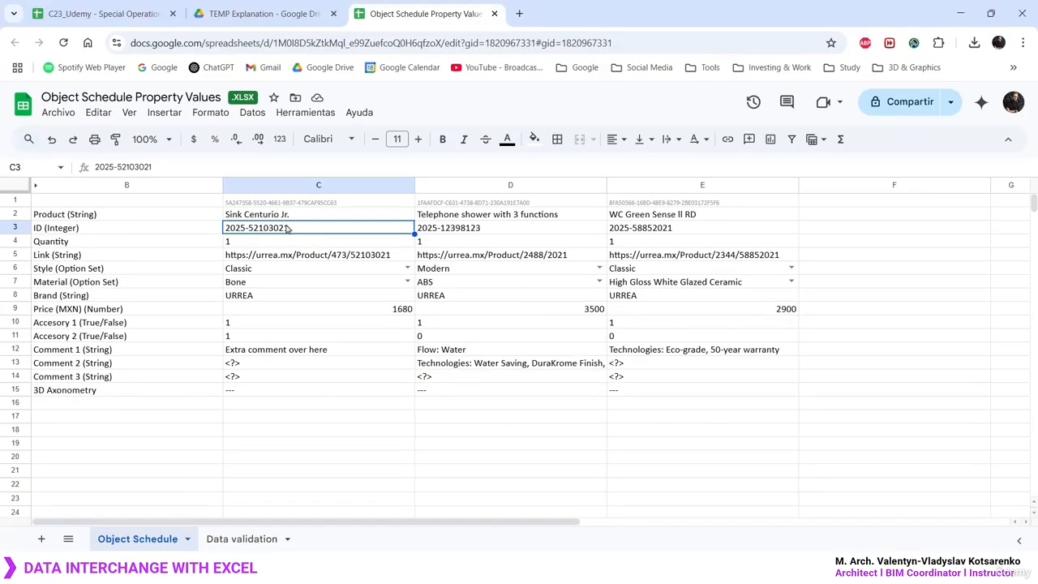
click(275, 243)
click(276, 232)
Switch back to Archicad and try adding extra digits to the Sink Centurio Jr. ID in the schedule, then remove them
click(730, 569)
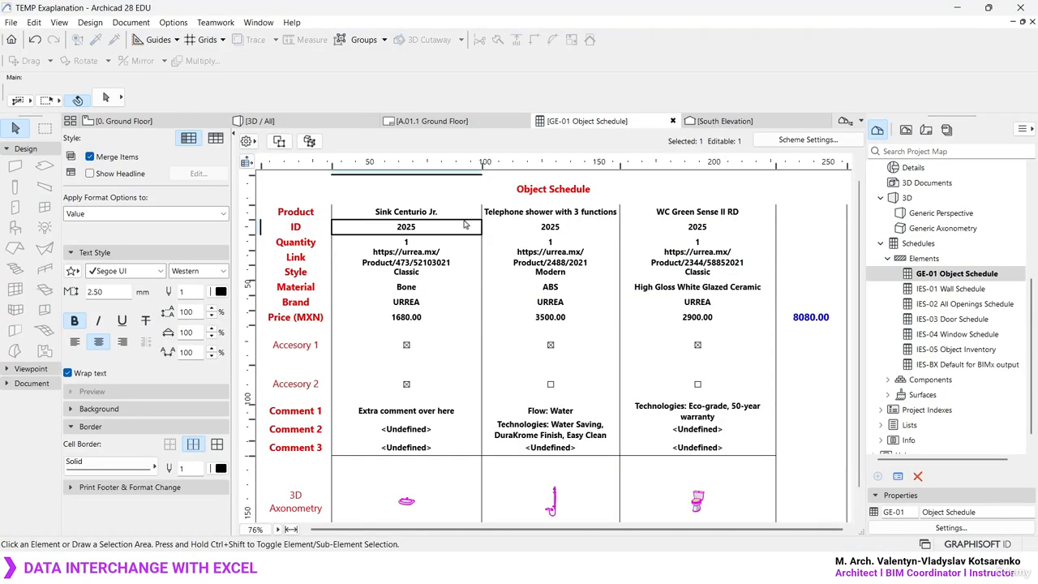
click(460, 226)
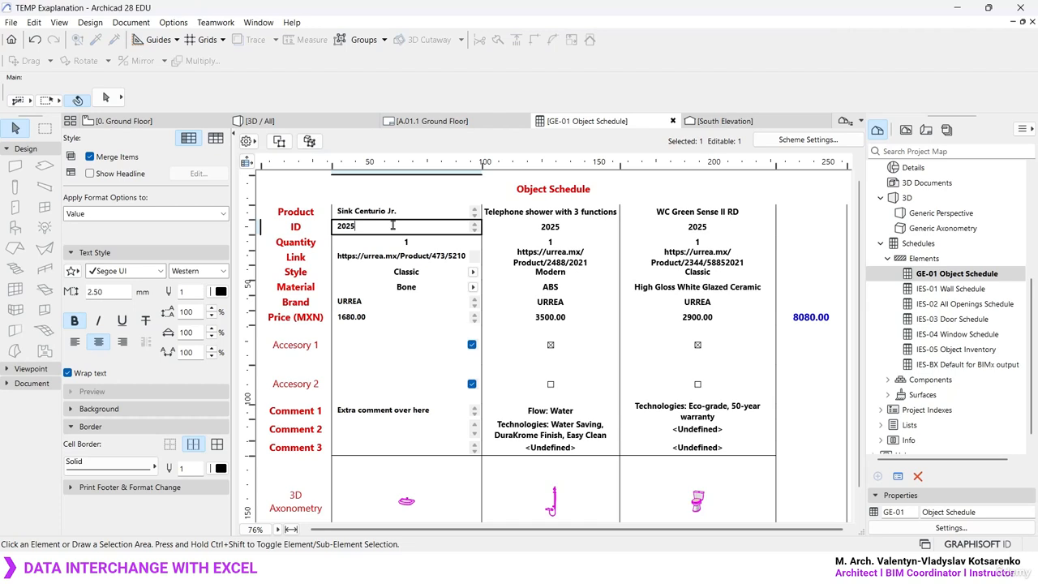
text(1230912309)
key(BackSpace)
key(BackSpace)
key(BackSpace)
key(BackSpace)
key(BackSpace)
key(BackSpace)
key(BackSpace)
click(570, 223)
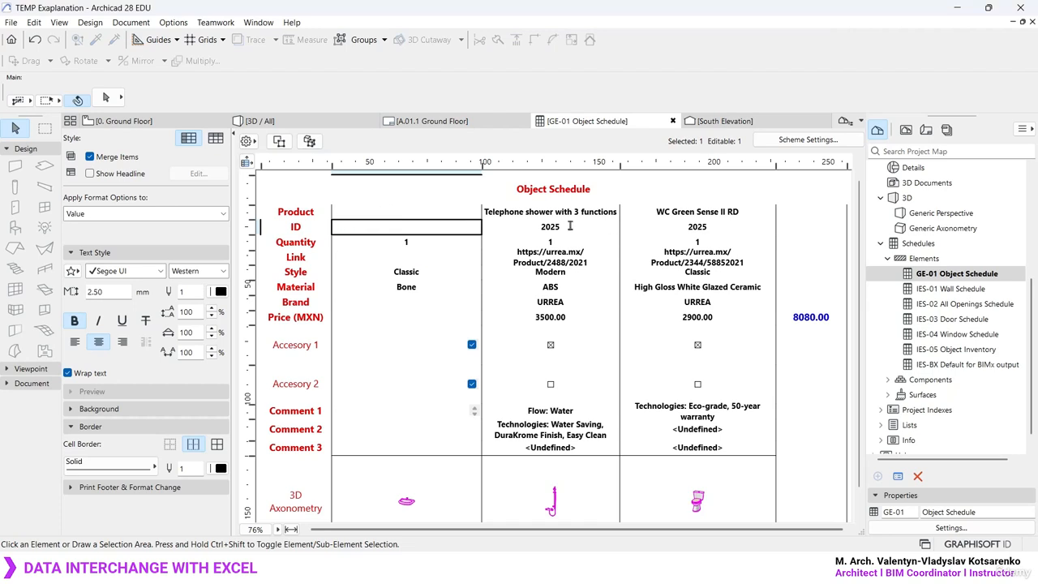
Review the imported Price (MXN) values of the sink and the telephone shower in the Object Schedule
click(409, 316)
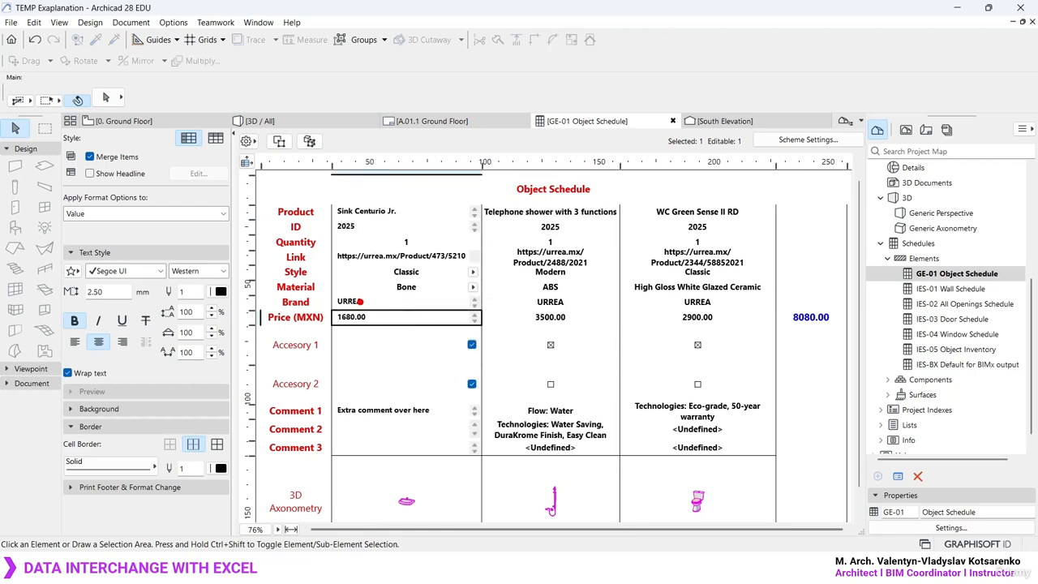
drag(331, 305, 739, 344)
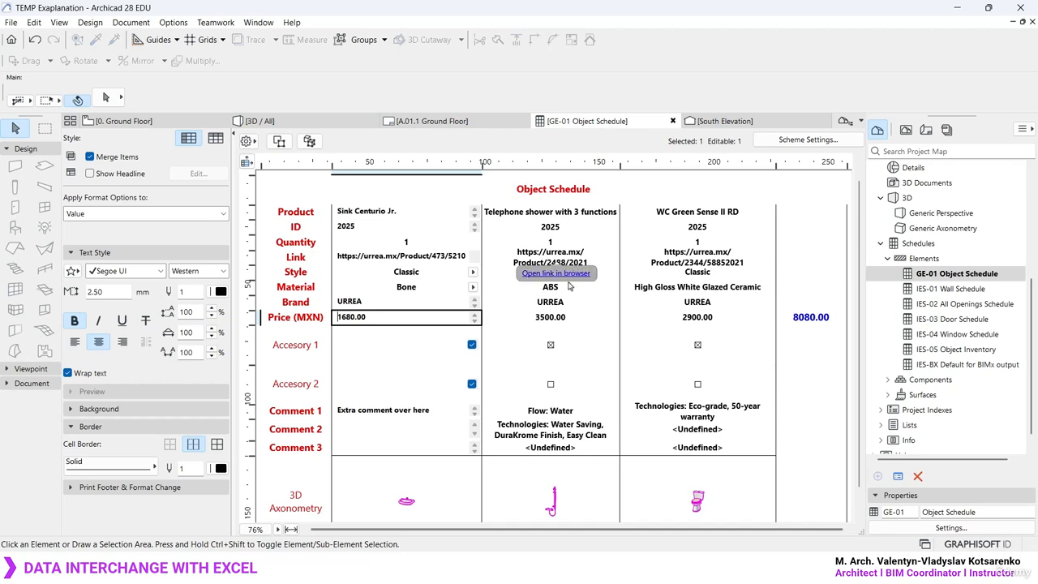
click(566, 321)
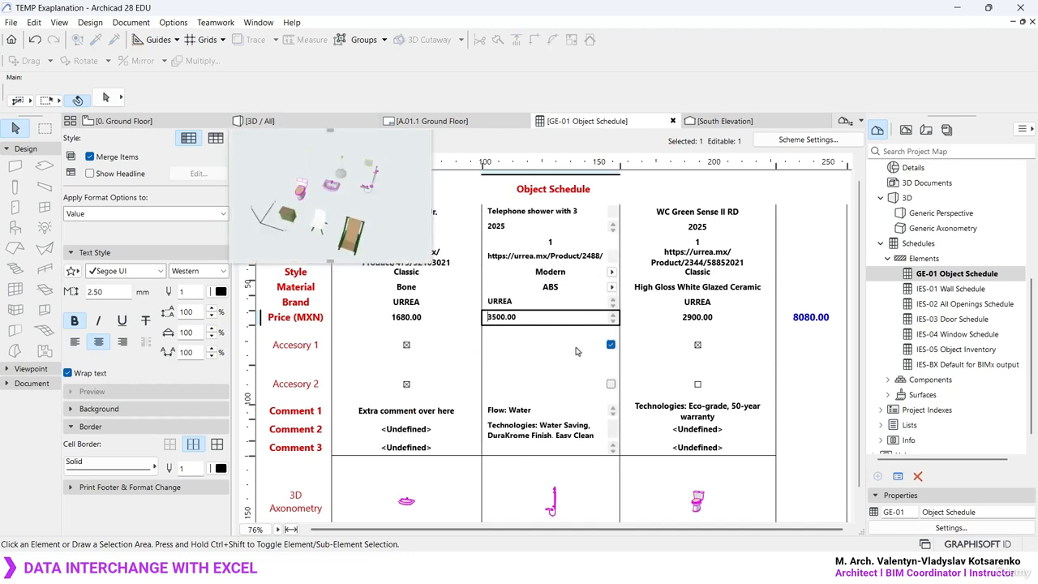
In the 3D view, examine the classification and property values of the nightstand and the WC without changing them
click(323, 122)
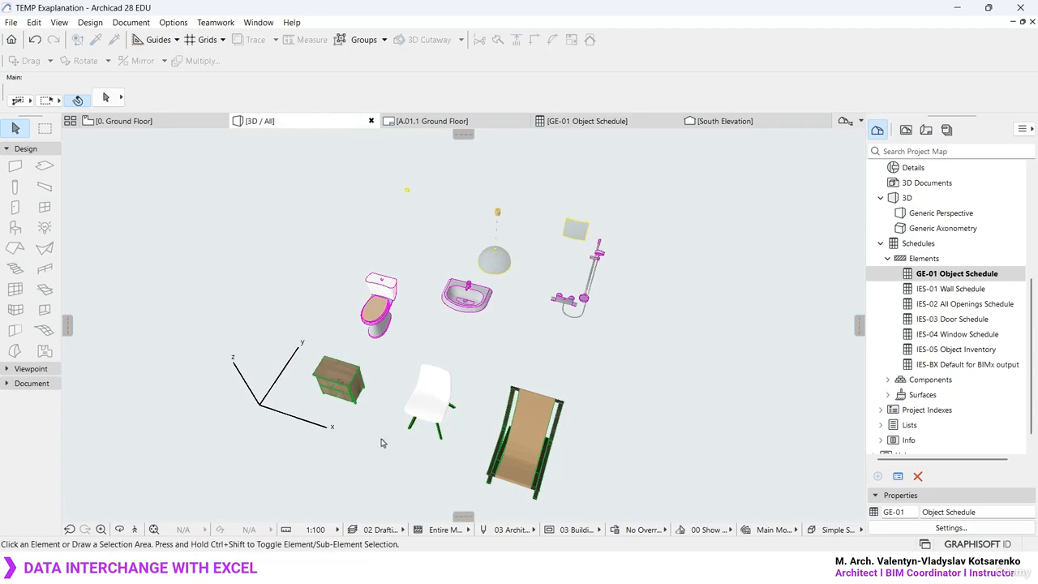
double_click(362, 388)
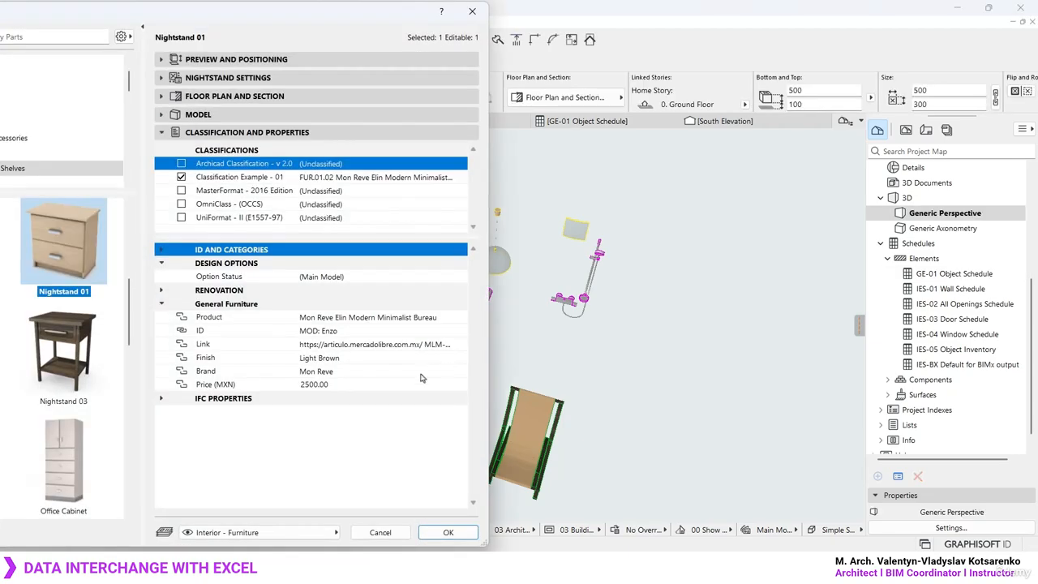
key(Escape)
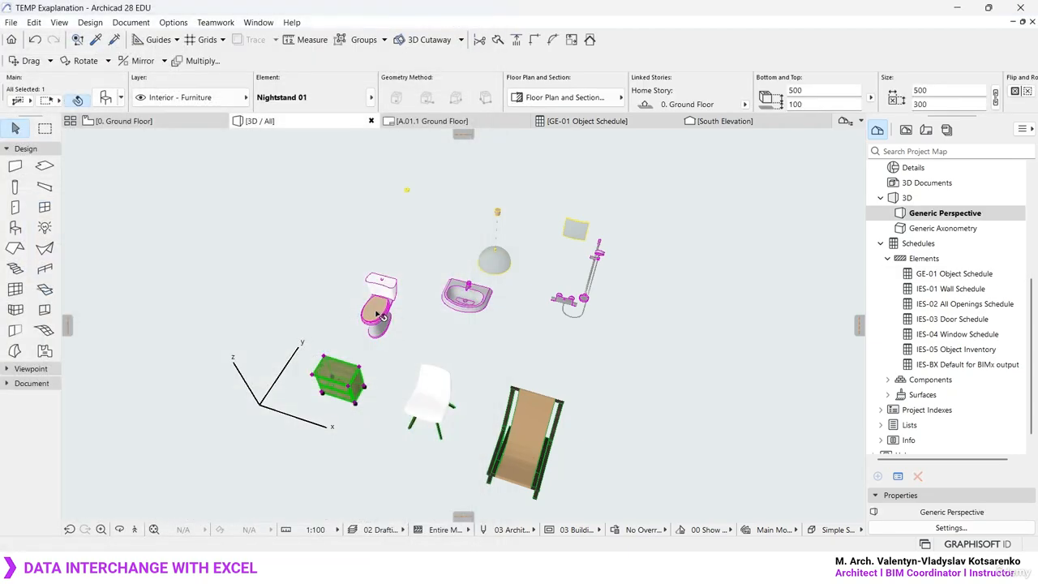
click(379, 315)
double_click(385, 312)
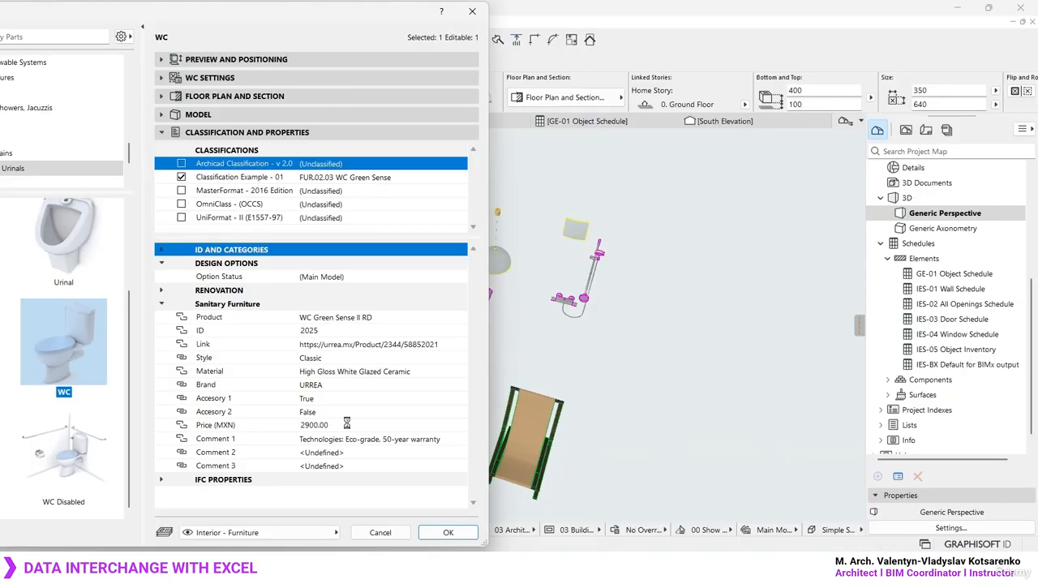
click(472, 11)
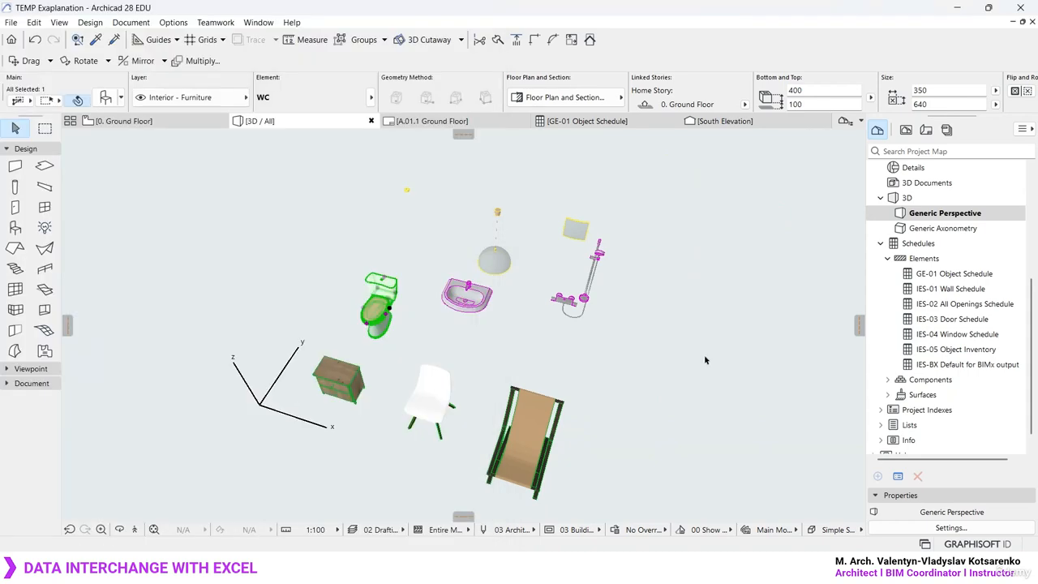
Examine the Sanitary Furniture properties and their data types in the Property Manager, and close it without changes
shift+middle_drag(488, 324, 538, 352)
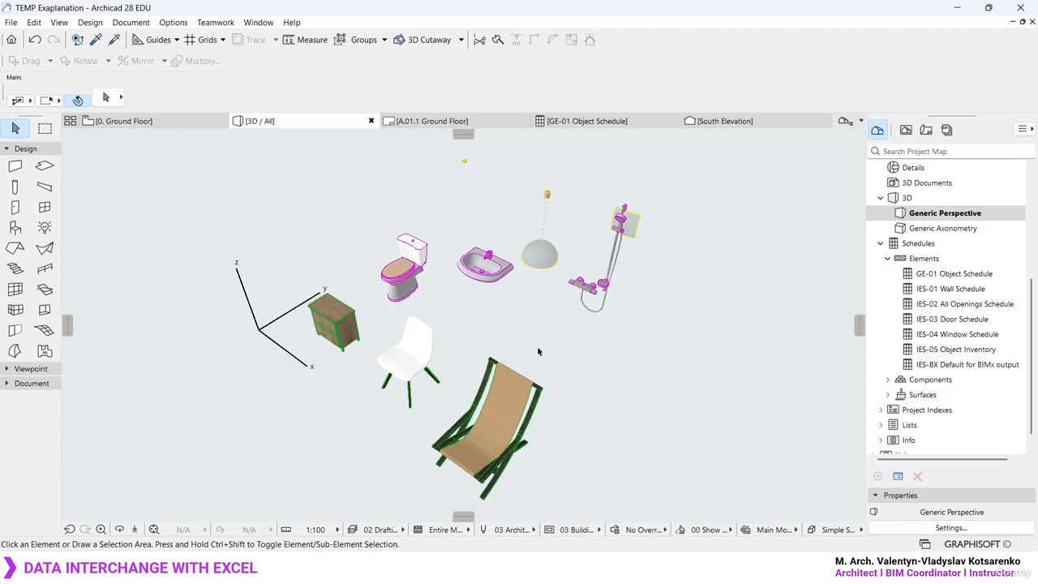
shift+middle_drag(538, 352, 628, 367)
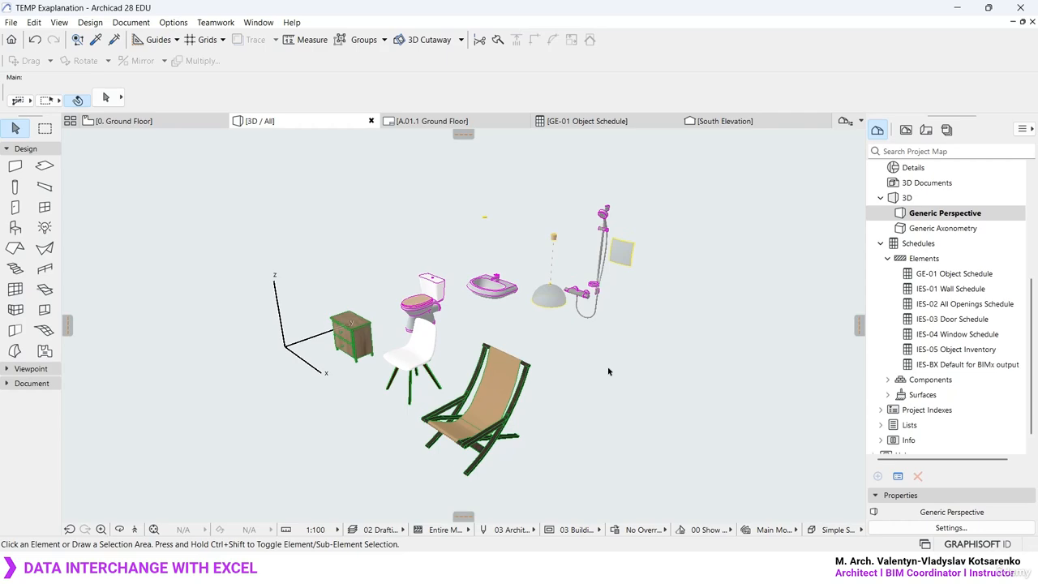
click(174, 24)
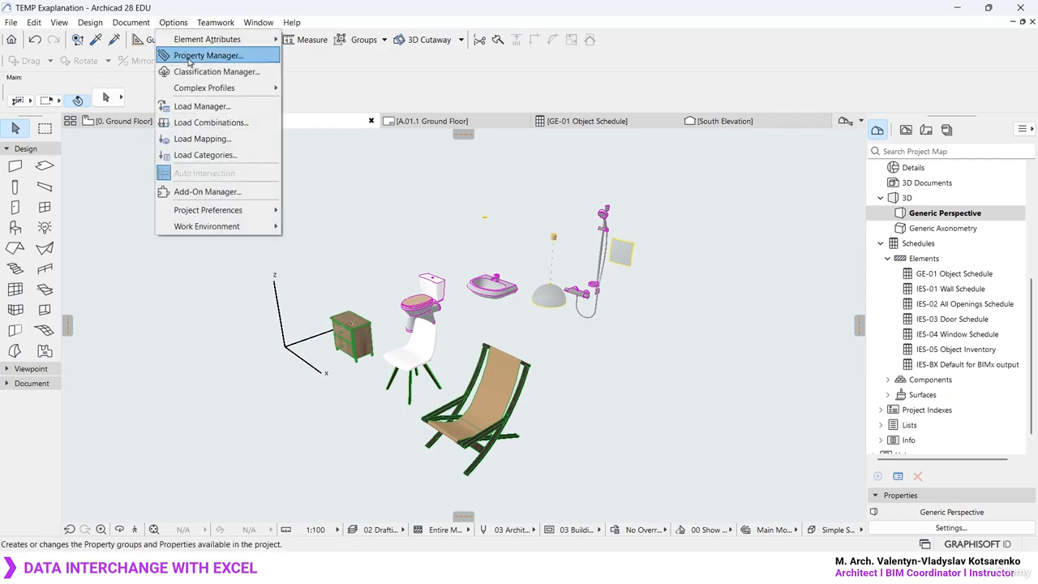
click(195, 55)
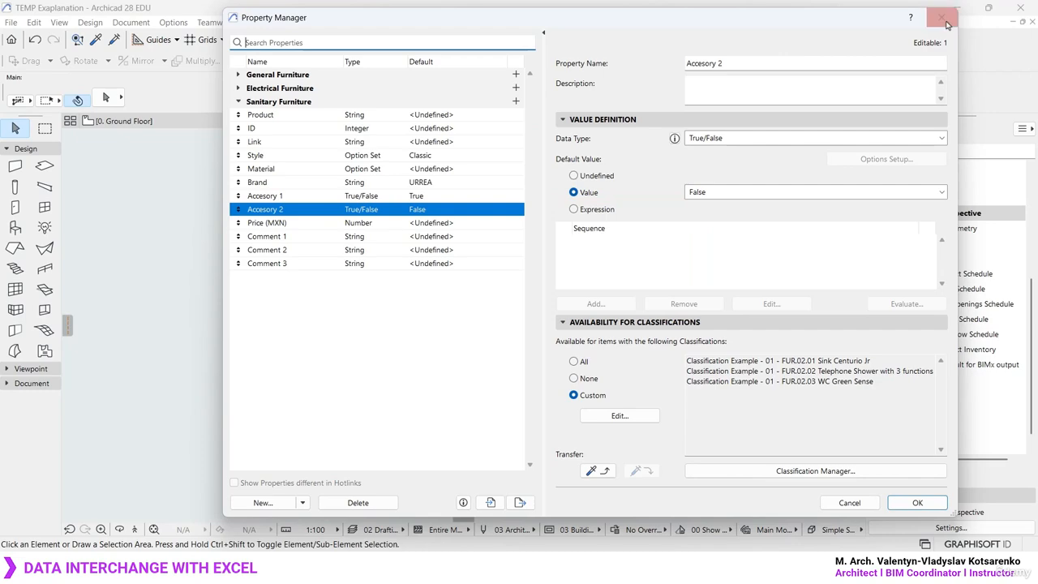
click(942, 17)
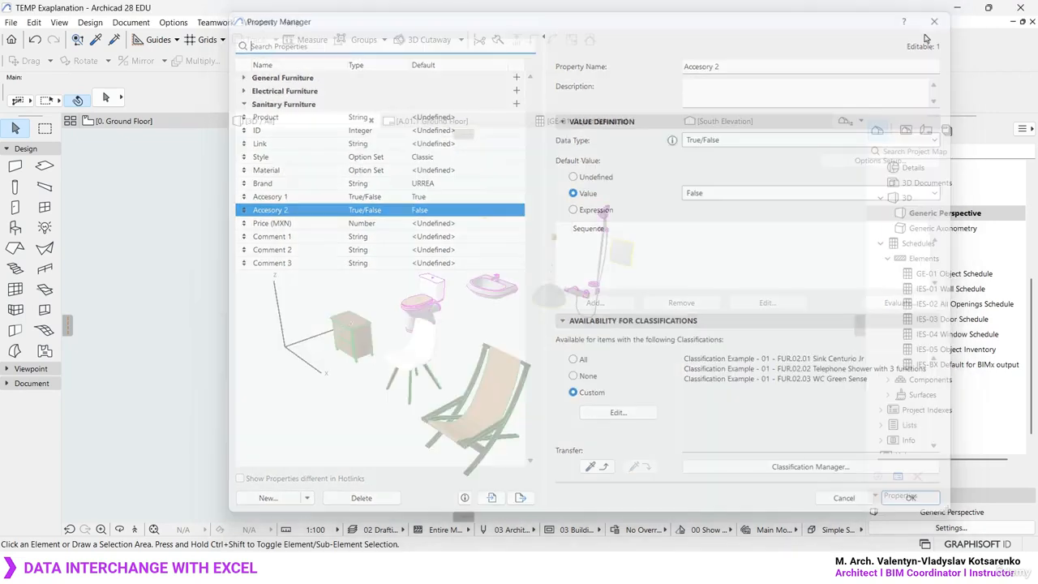